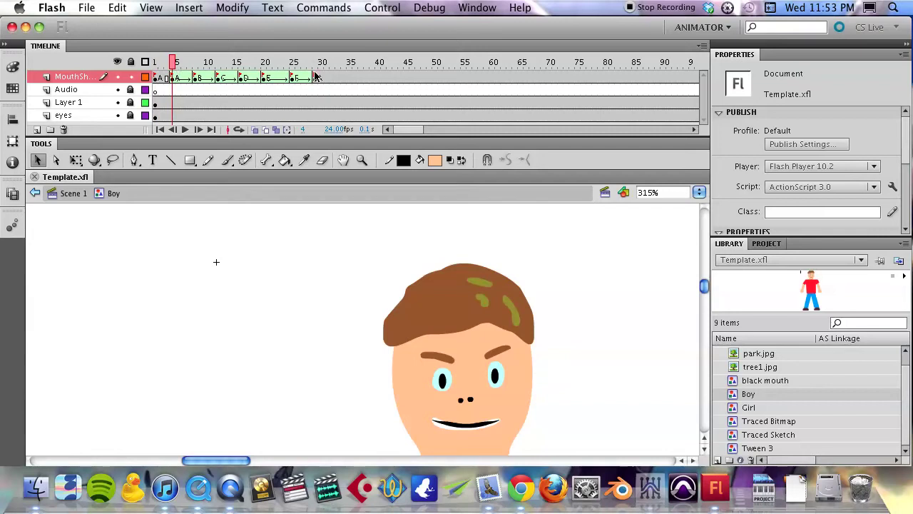
Step: Examine the mouth shapes from frame 20 to the unpositioned mouth at frame 29 of the MouthShapes layer
left_click(264, 63)
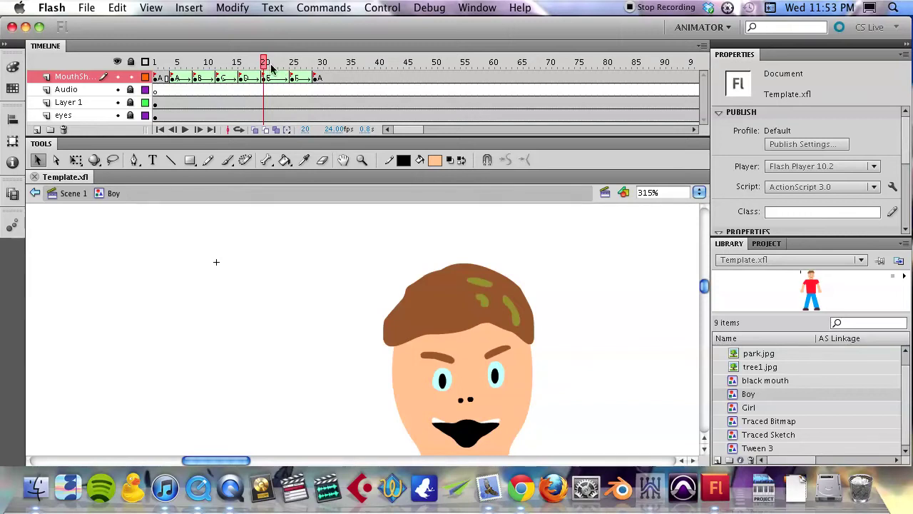
left_click_drag(264, 64, 293, 63)
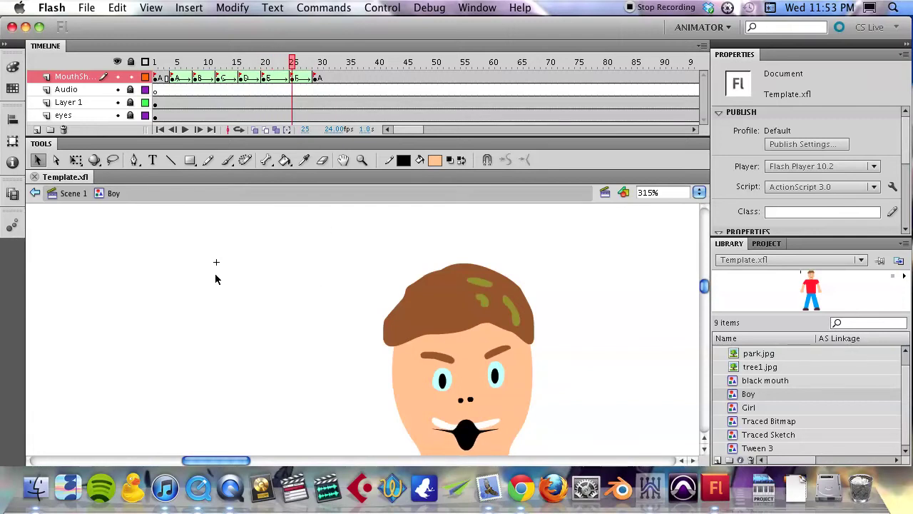
left_click(315, 63)
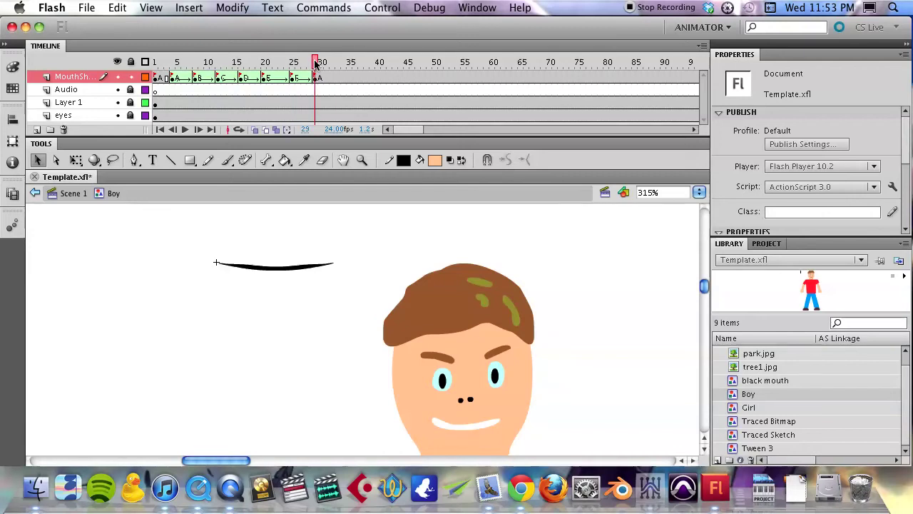
left_click(277, 270)
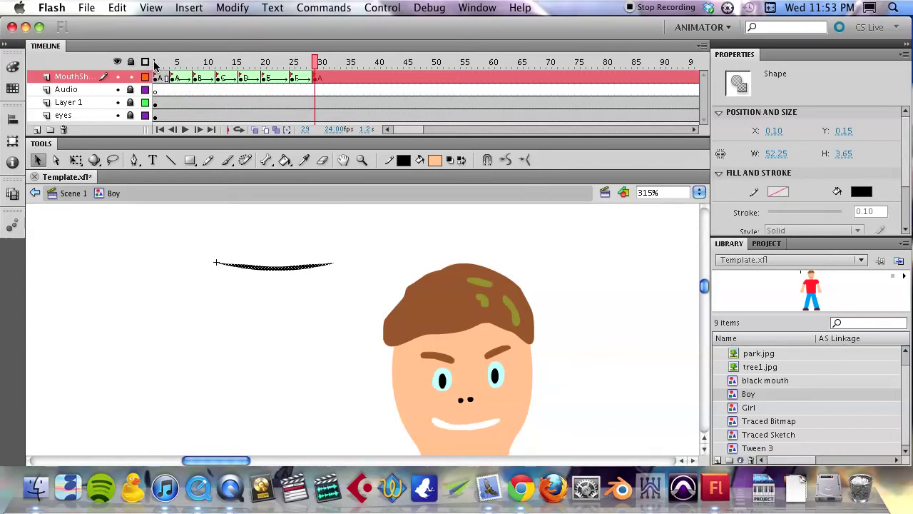
left_click(315, 77)
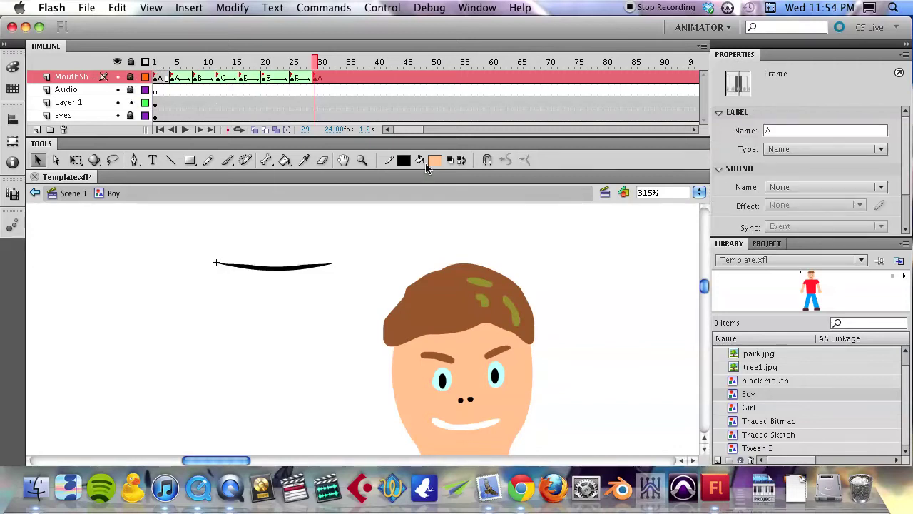
Step: Delete the white mouth outline from the boy's face on Layer 1 with the Subselection tool and lock the layer
key("z")
left_click_drag(421, 411, 546, 444)
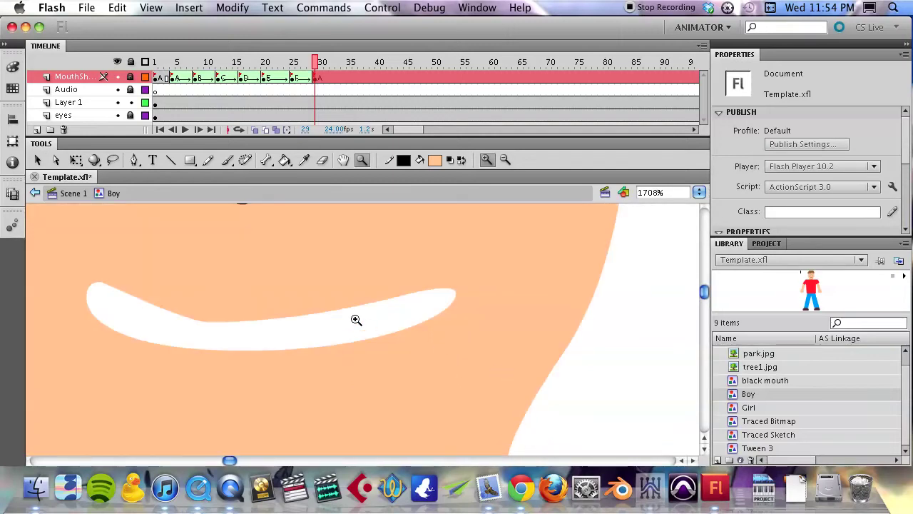
key("v")
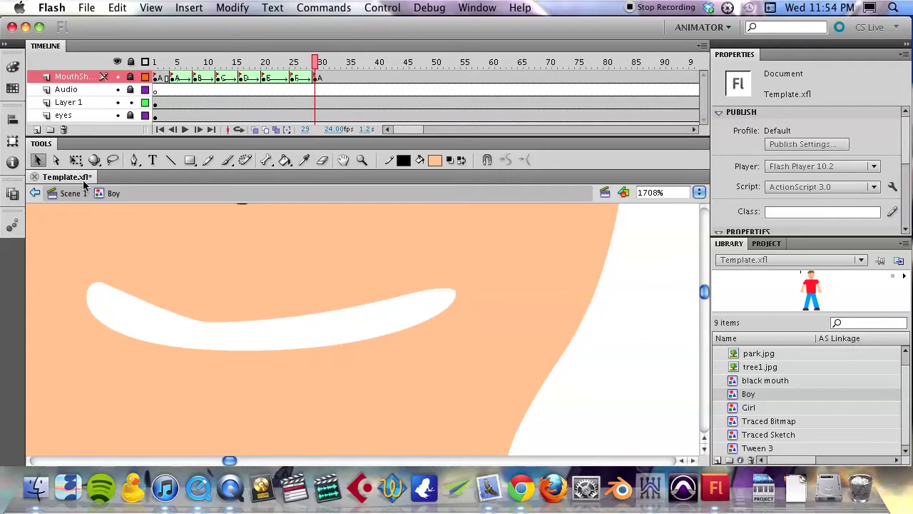
left_click(73, 102)
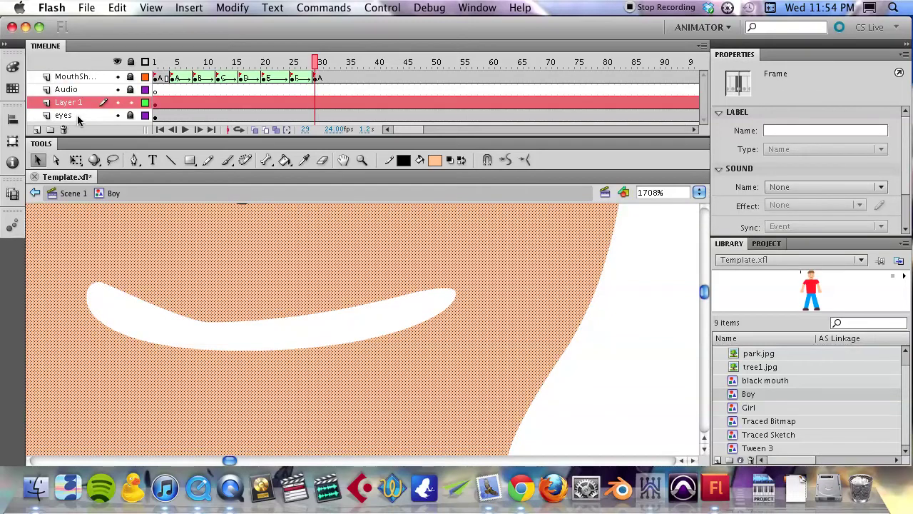
left_click(166, 325)
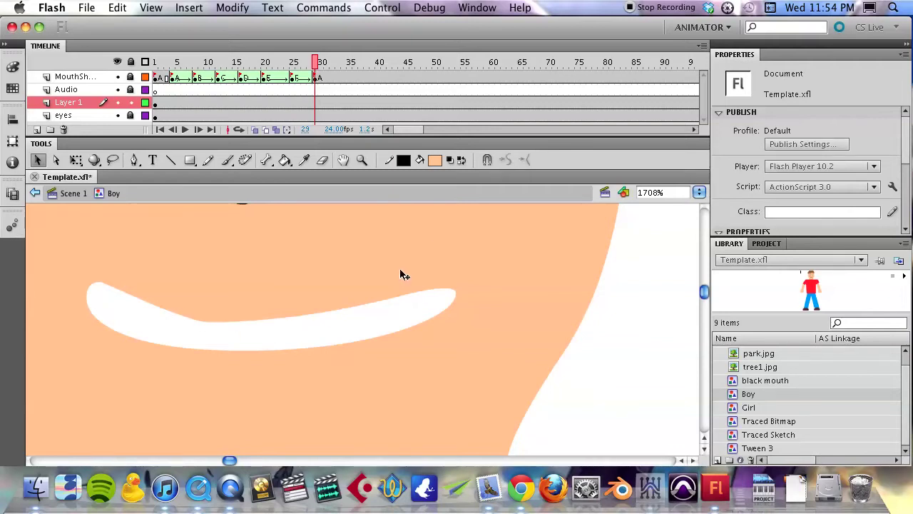
key("k")
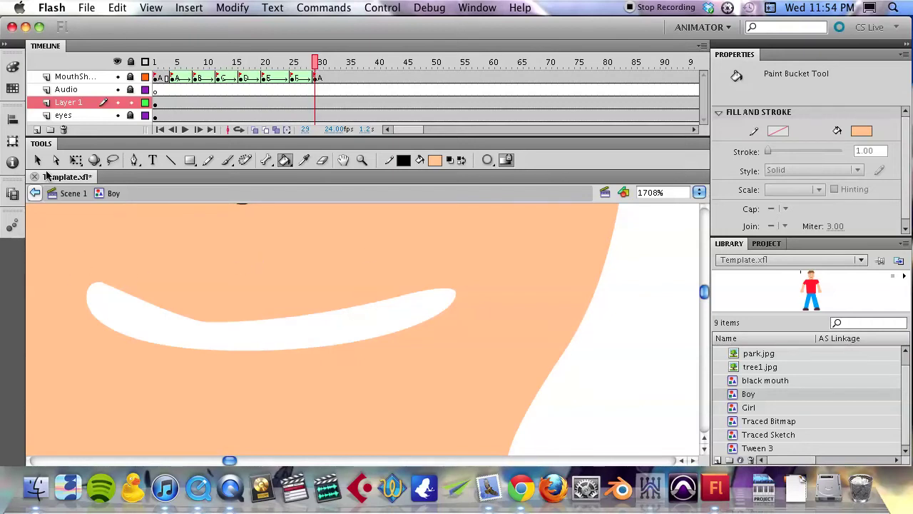
left_click(55, 162)
left_click(143, 305)
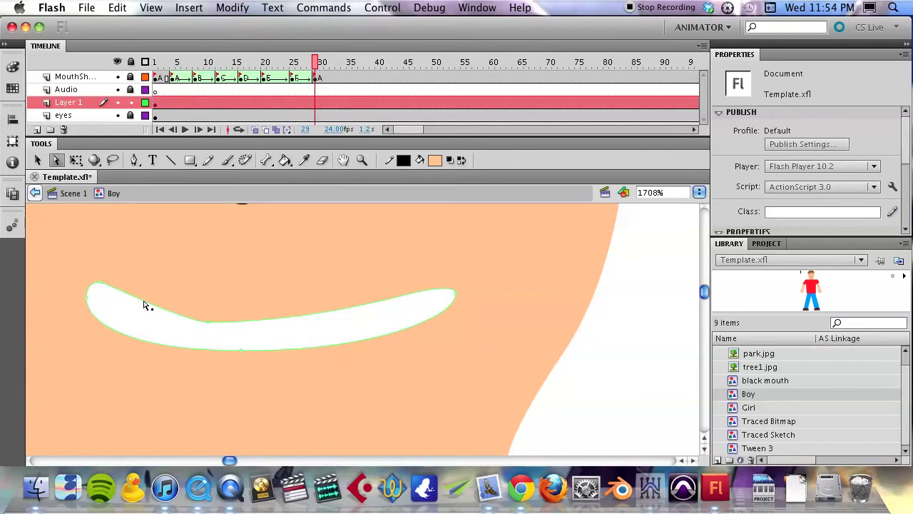
key("Delete")
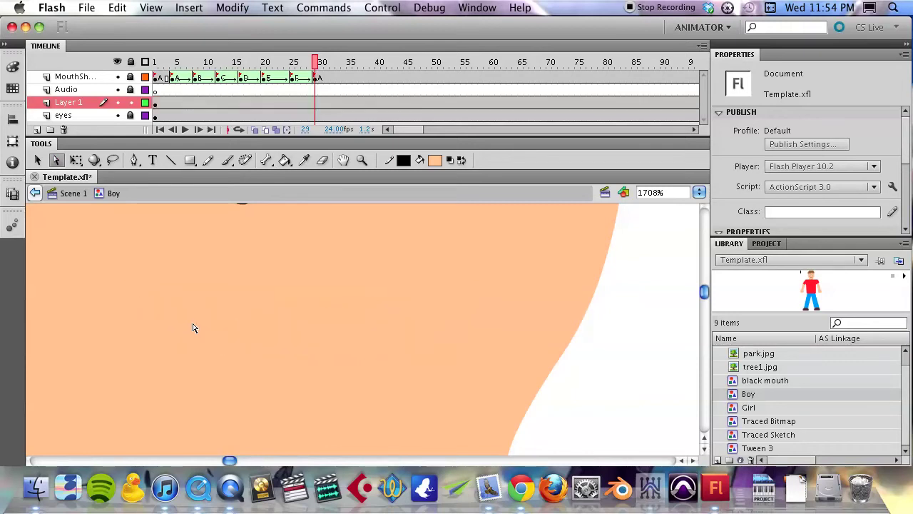
key("z")
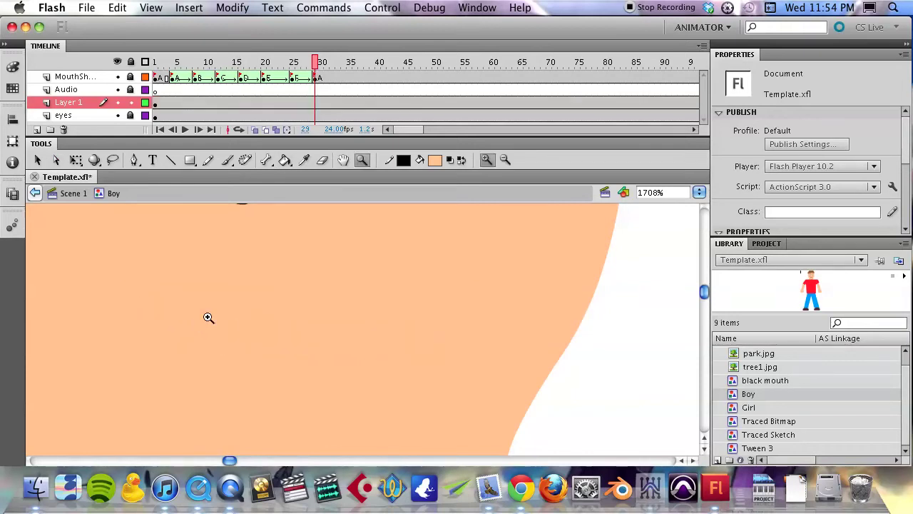
left_click(208, 318, "alt")
left_click(209, 317, "alt")
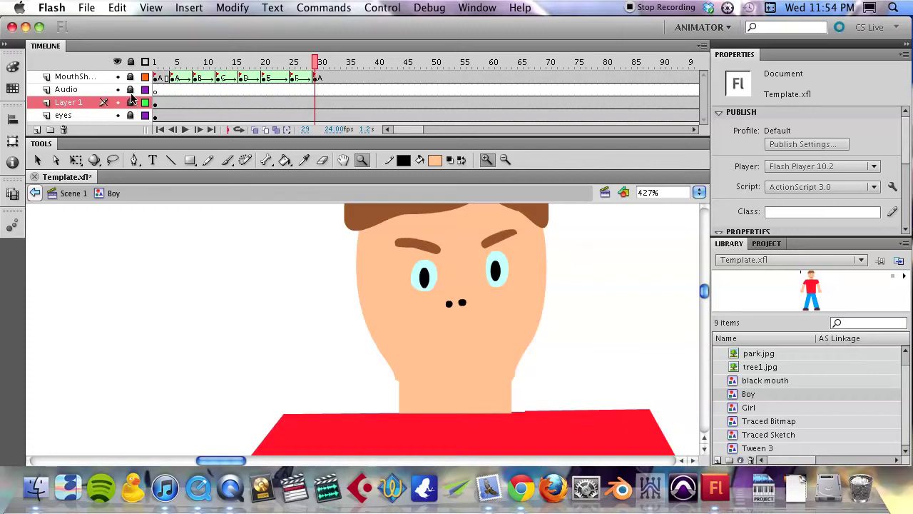
Step: Check the mouth shape's size and position at frame 25, and set the frame 29 mouth's width to 30
left_click(292, 78)
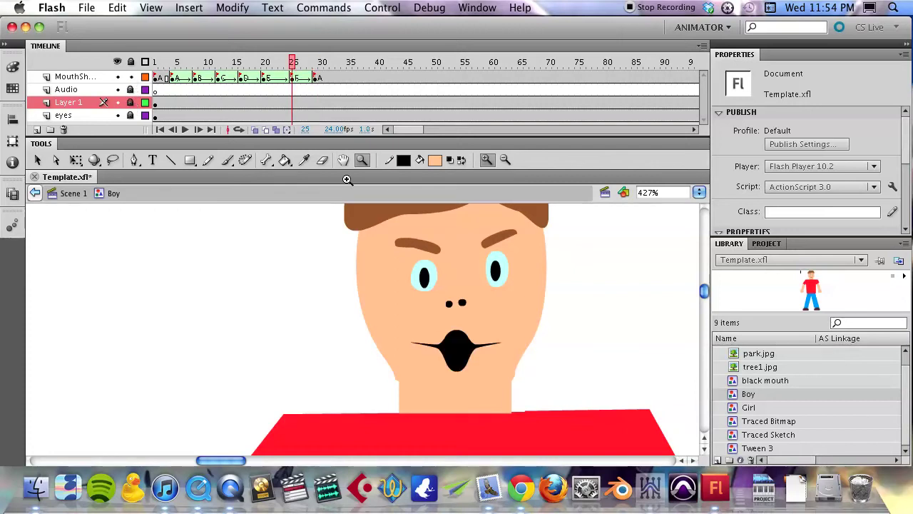
left_click(448, 349)
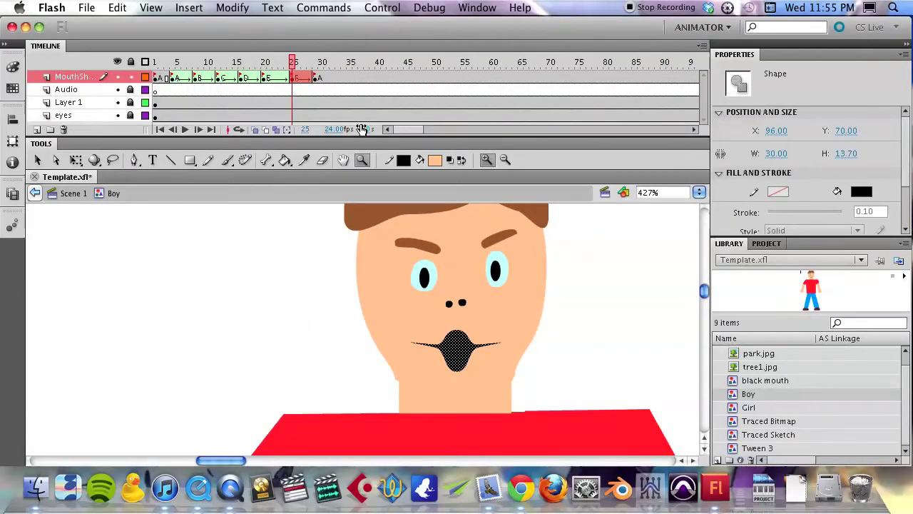
left_click(316, 79)
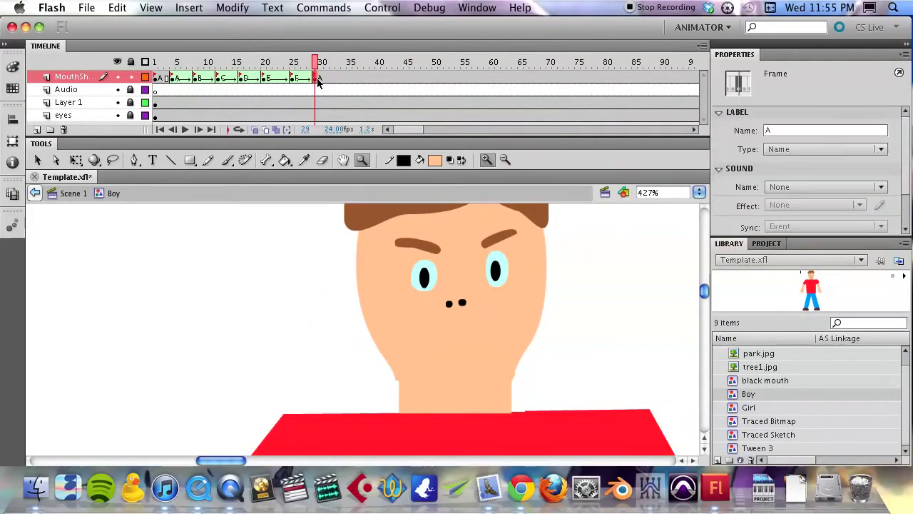
left_click_drag(396, 274, 396, 369)
left_click(770, 156)
type("3")
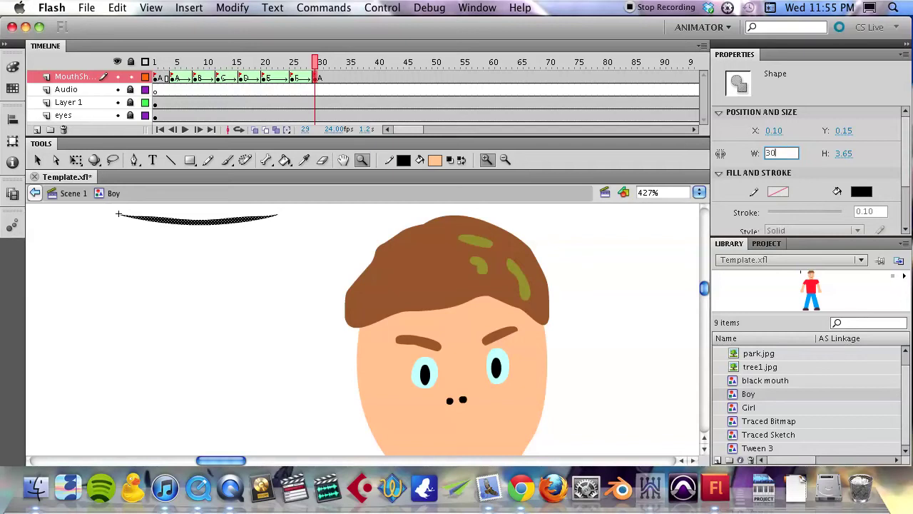
type("0")
key("Return")
Step: Position the frame 29 mouth at X 96 and Y 70, and scrub back to frame 1 to check it
left_click(774, 130)
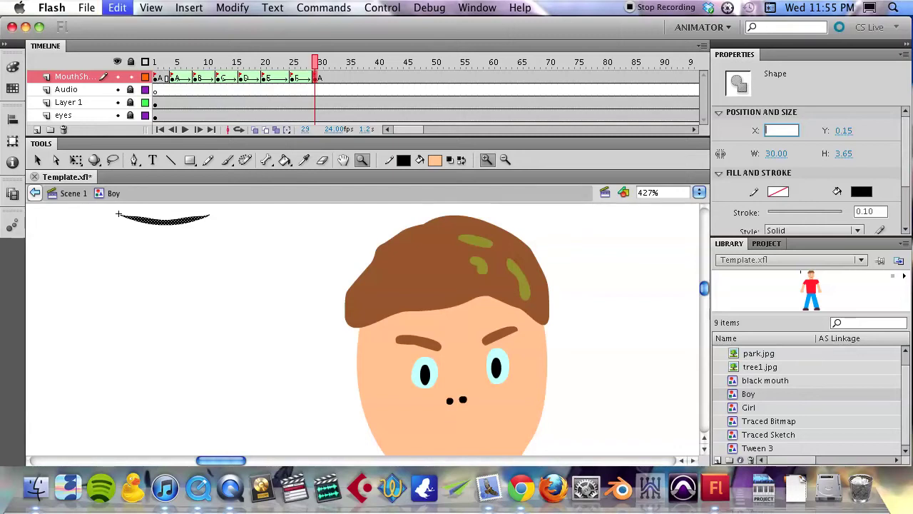
key("Return")
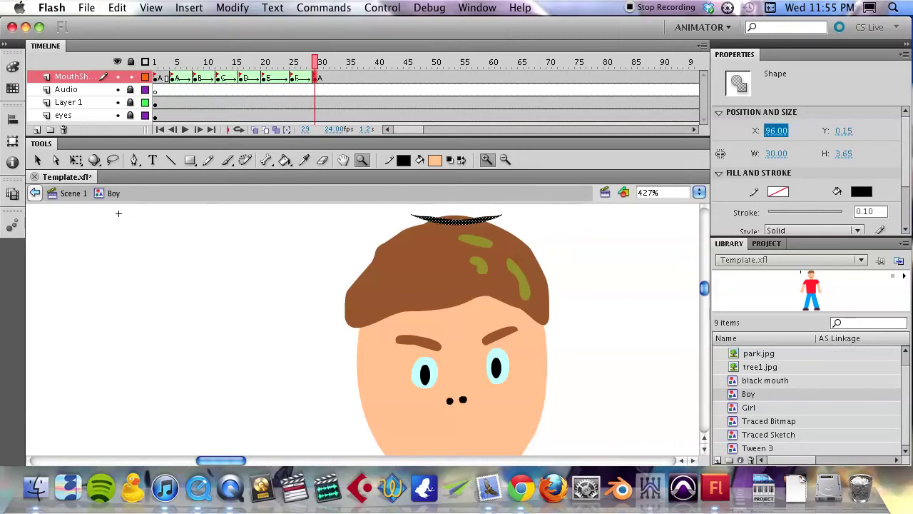
left_click(842, 131)
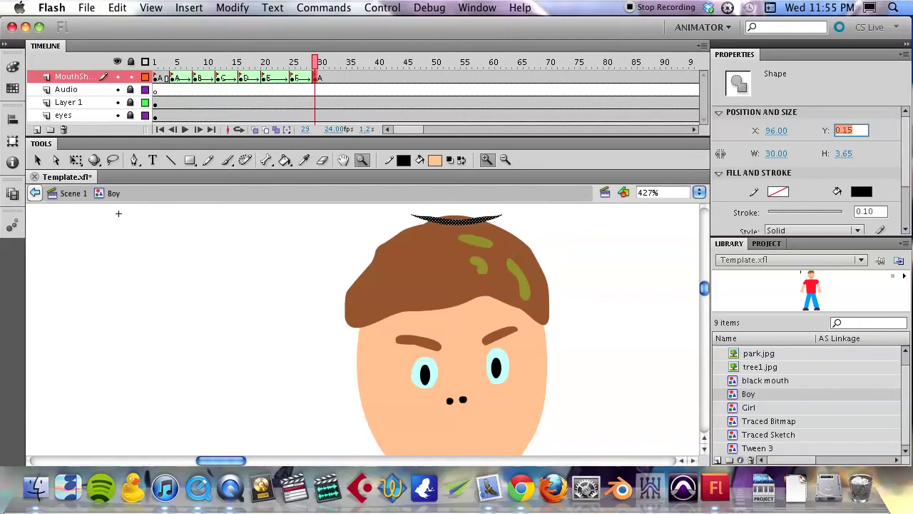
key("Return")
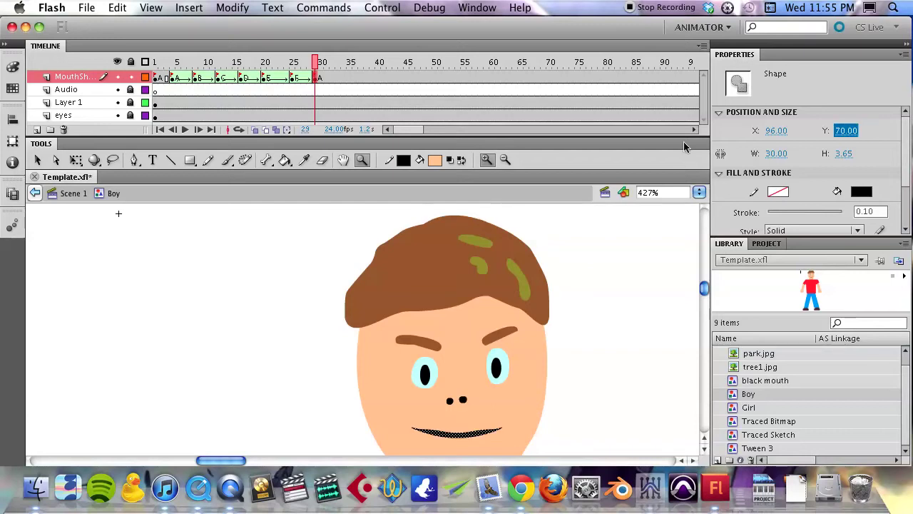
left_click_drag(316, 63, 104, 74)
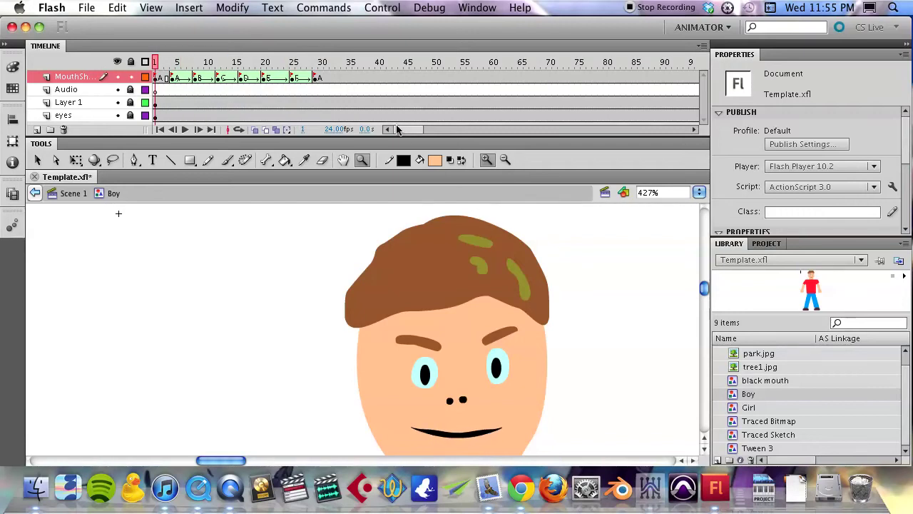
Step: Return to Scene 1 and play the animation from frame 158 to find where the boy's dialog occurs
left_click_drag(406, 132, 459, 123)
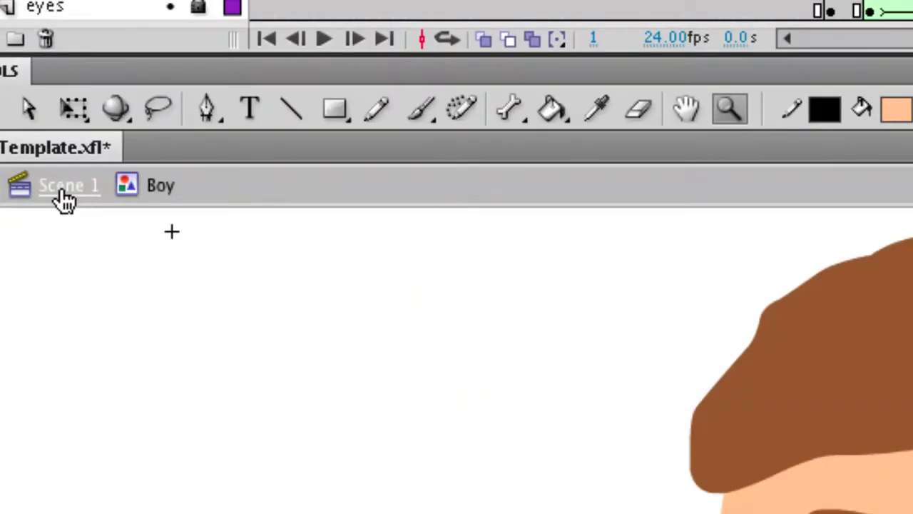
left_click(69, 199)
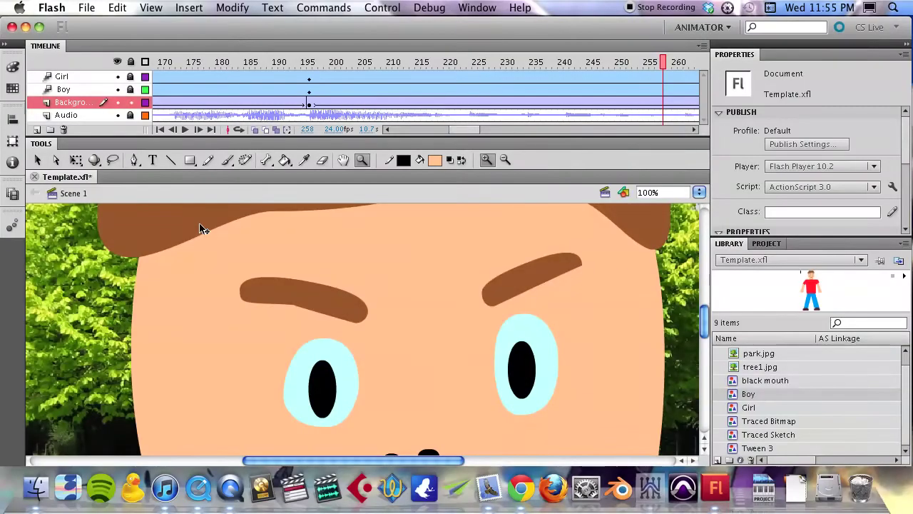
left_click_drag(452, 126, 441, 127)
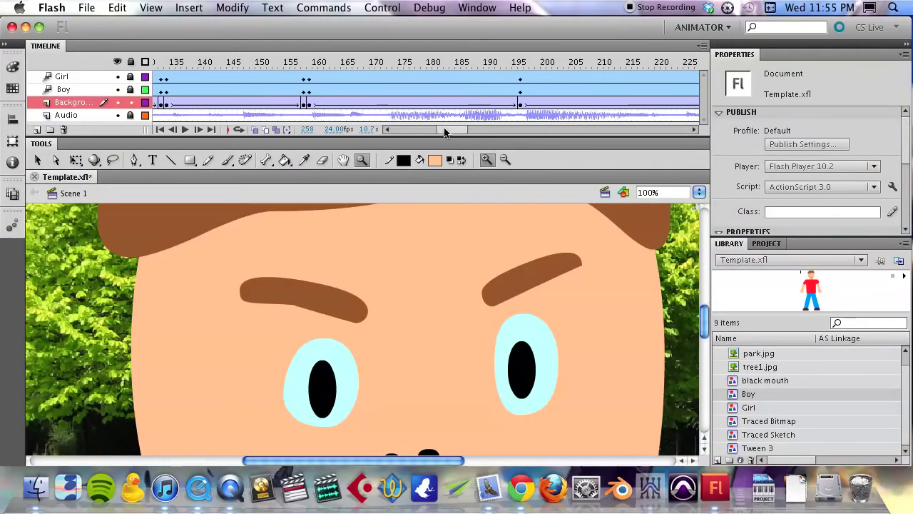
left_click(305, 63)
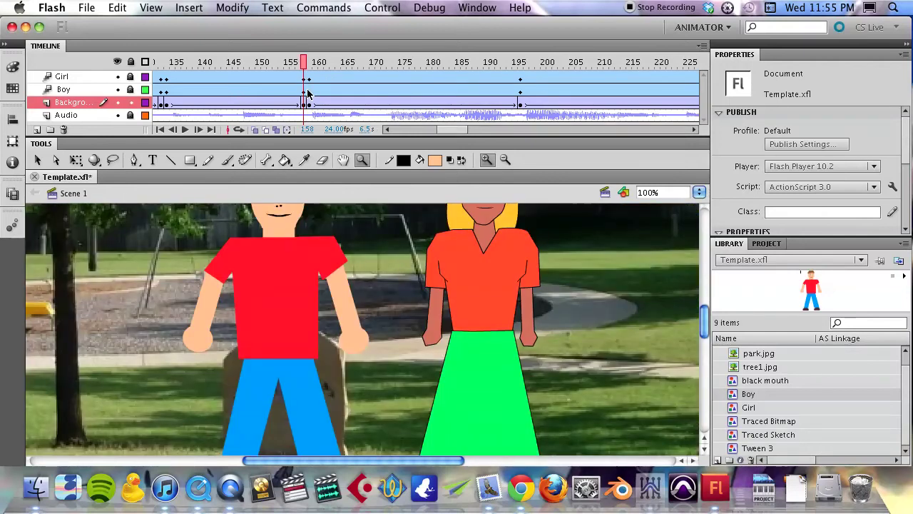
key("Return")
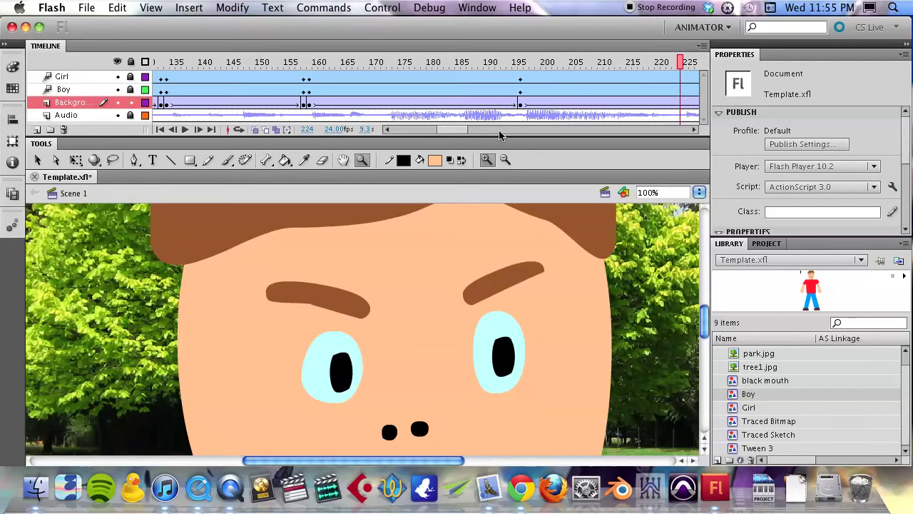
Step: Open the Boy symbol for editing and add dialog.mp3 to its unlocked Audio layer at frame 1
double_click(735, 396)
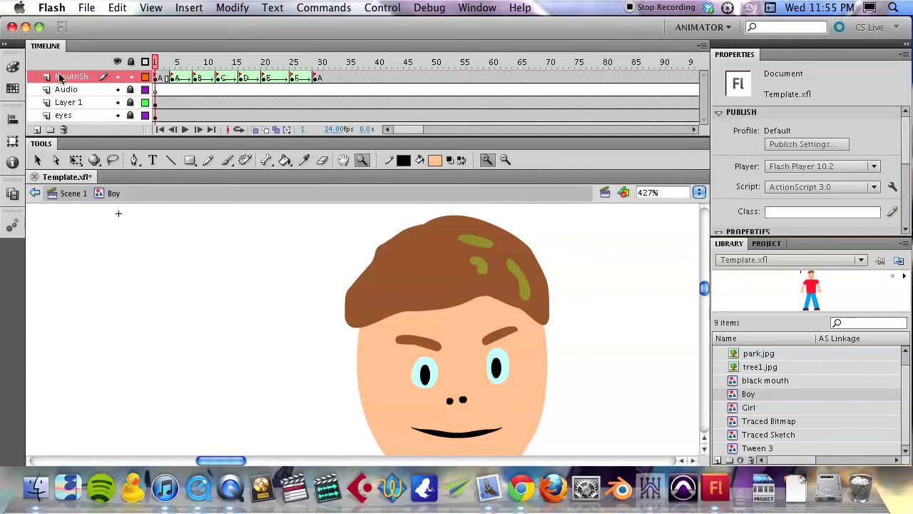
left_click(105, 89)
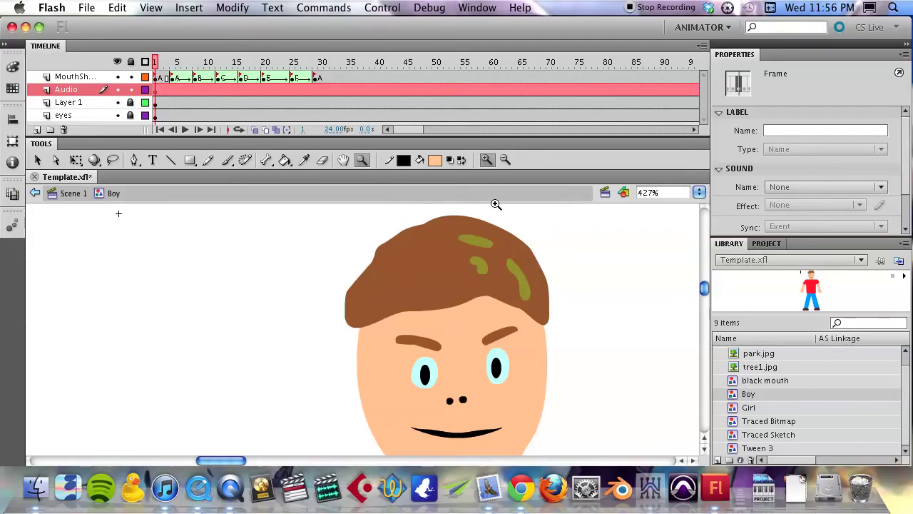
scroll(765, 386, "up", 1)
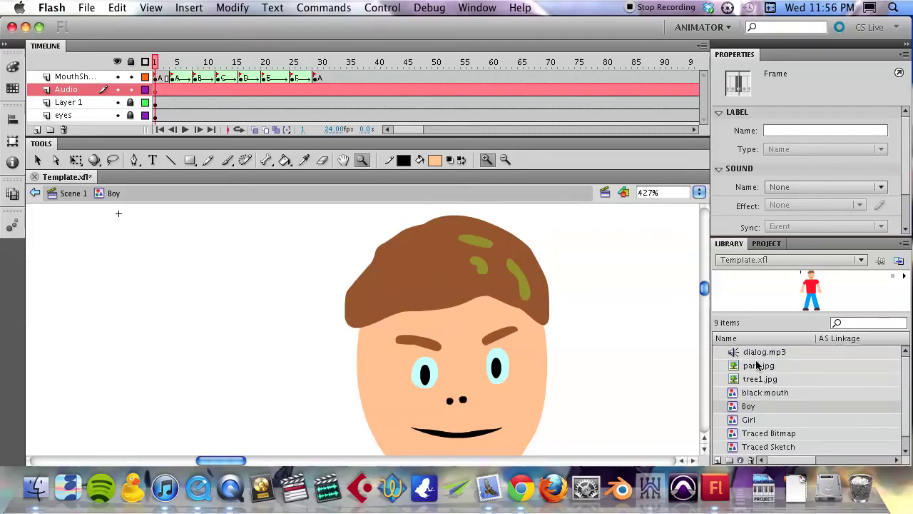
left_click(756, 352)
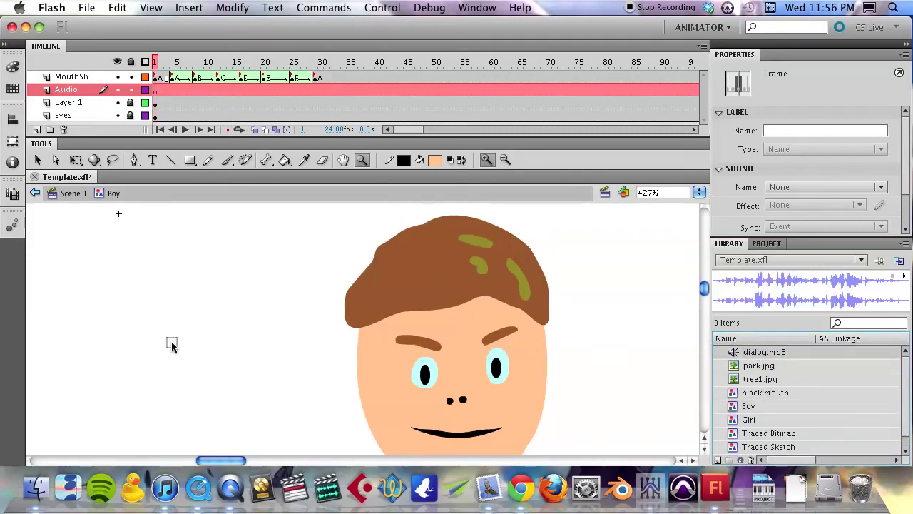
left_click_drag(171, 345, 171, 345)
Step: Move the labelled mouth-shape frames that start at frame 4 along the timeline to about frame 178, where the speech waveform begins
left_click_drag(329, 79, 172, 84)
right_click(173, 82)
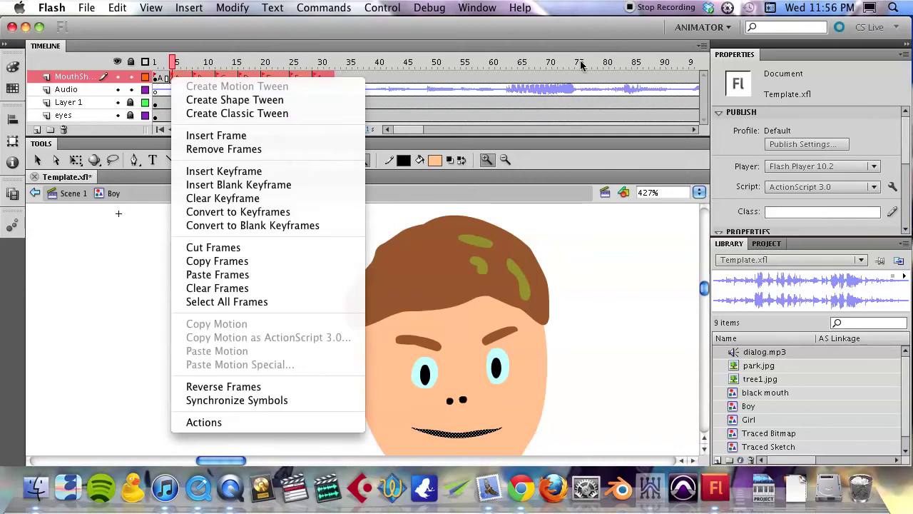
left_click(274, 85)
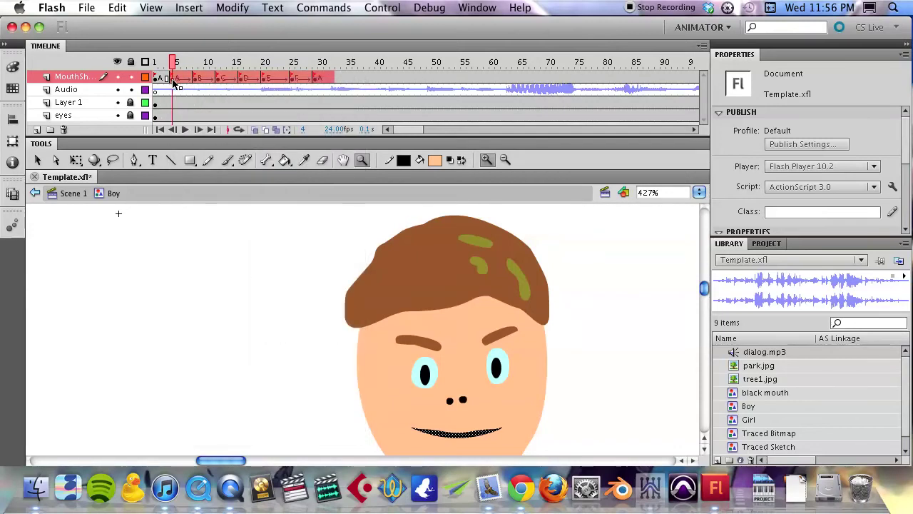
left_click_drag(175, 83, 702, 50)
left_click_drag(576, 77, 482, 87)
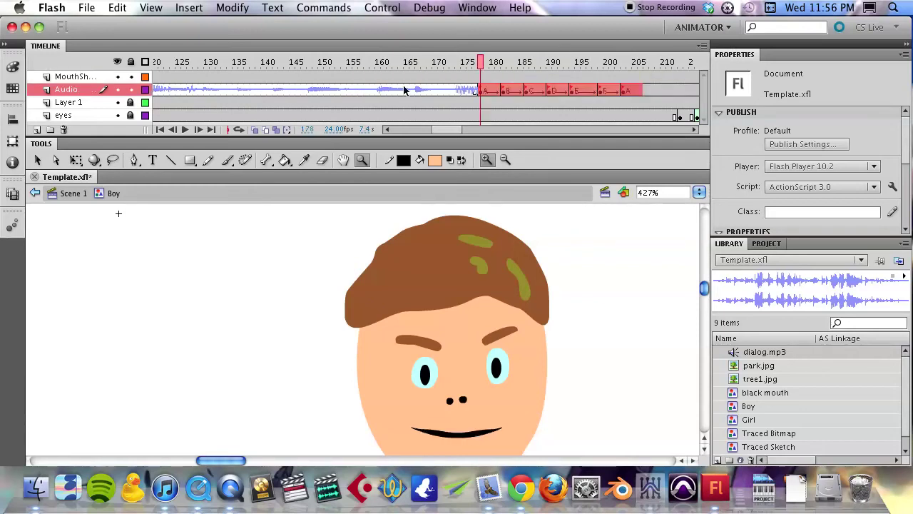
Step: Play the dialog from about frame 147 to find the speech, and undo the placement of the mouth-shape frames on the Audio layer
left_click(302, 63)
key("Return")
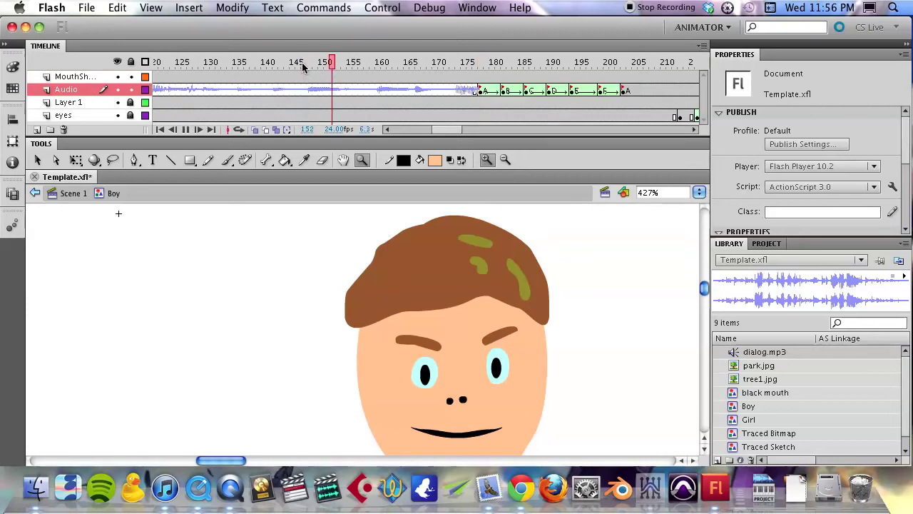
key("Return")
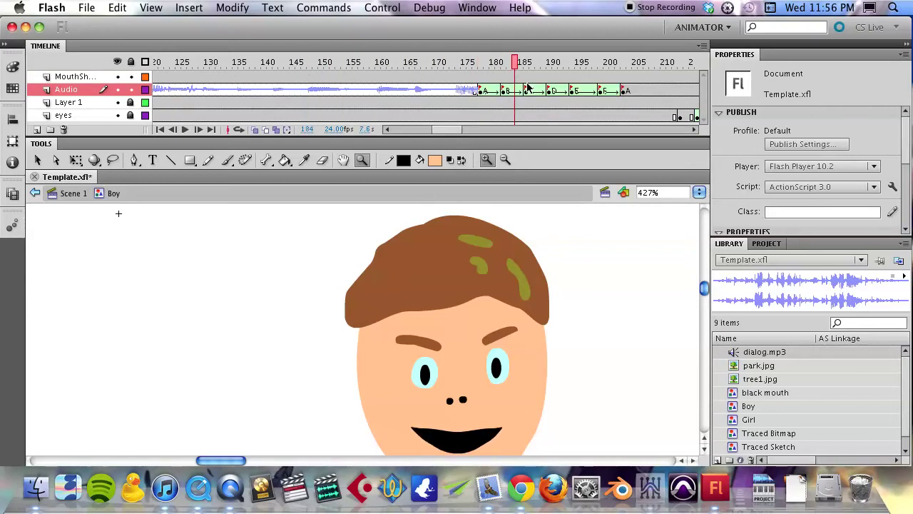
mouse_move(446, 130)
left_mouse_down()
mouse_move(367, 139)
mouse_move(485, 130)
mouse_move(461, 134)
left_mouse_up()
left_click(446, 91)
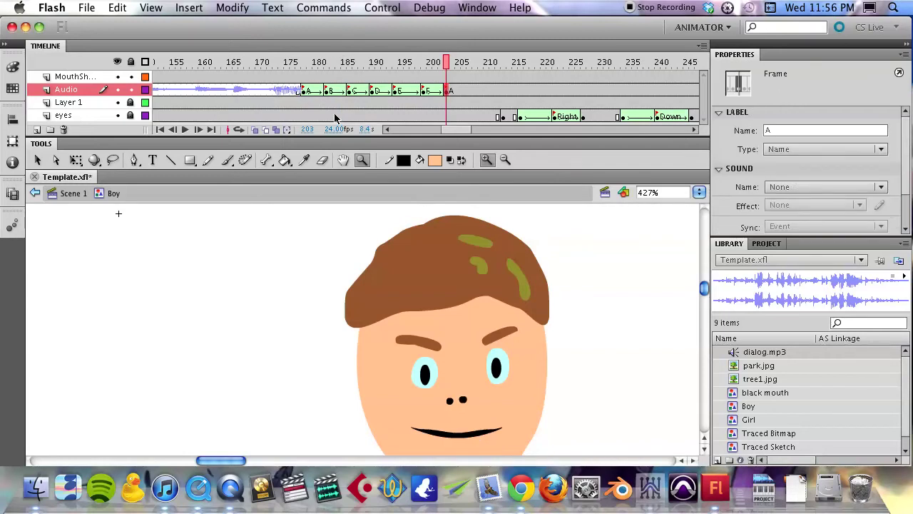
key("Return")
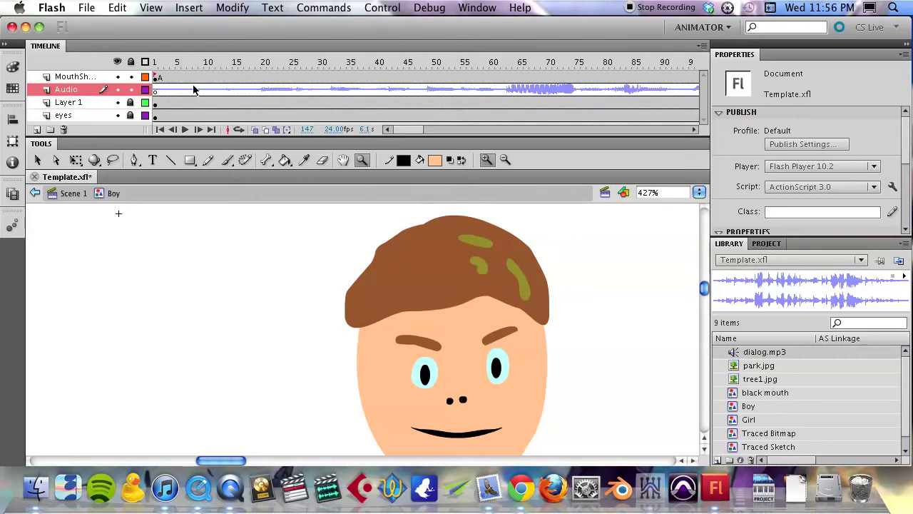
Step: On the mouth-shape layer, move the labelled frames that start at frame 4 to frame 223, and copy keyframe A to frame 172
left_click(173, 77)
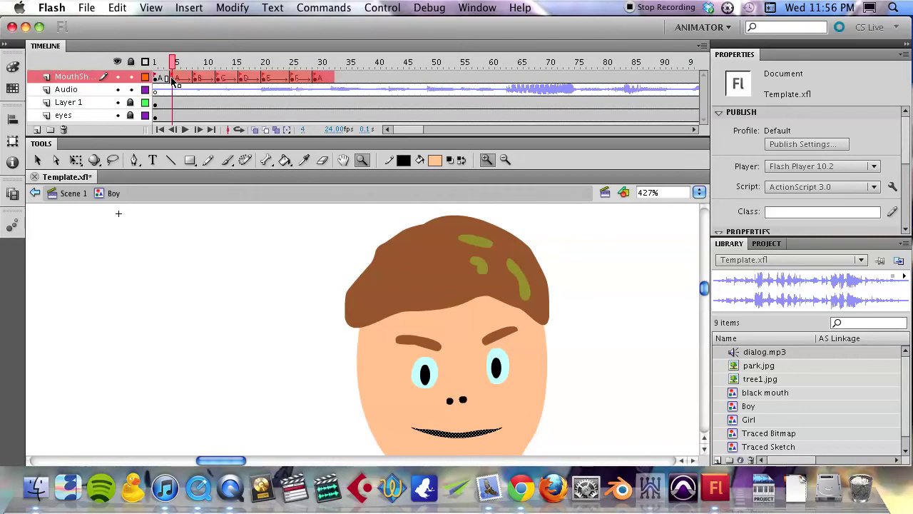
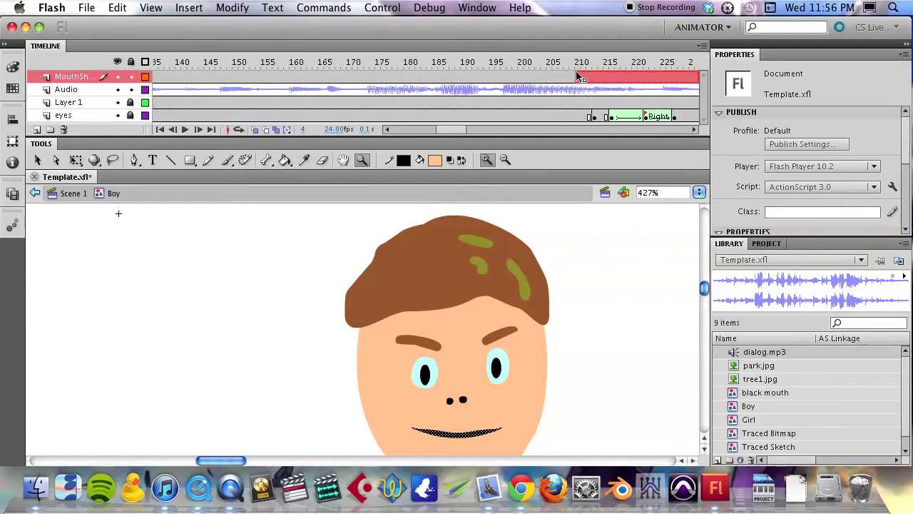
left_click(652, 82)
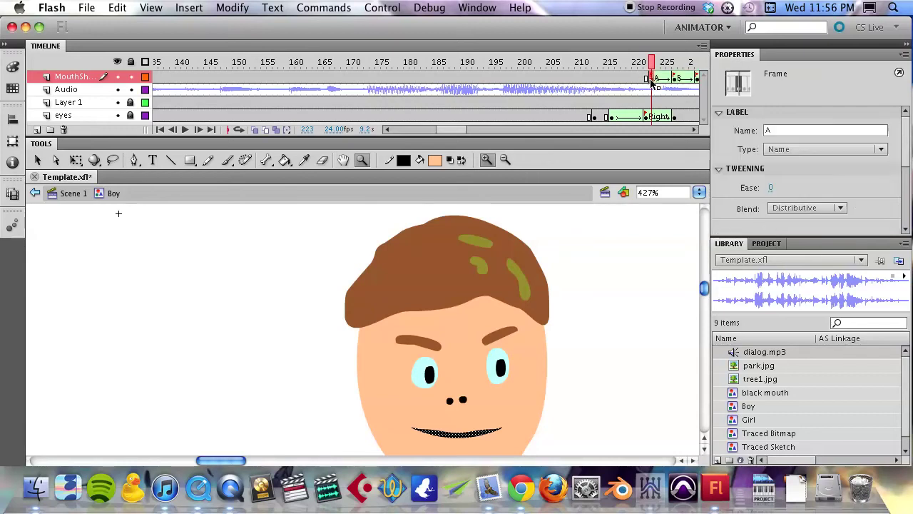
left_click_drag(651, 80, 361, 78)
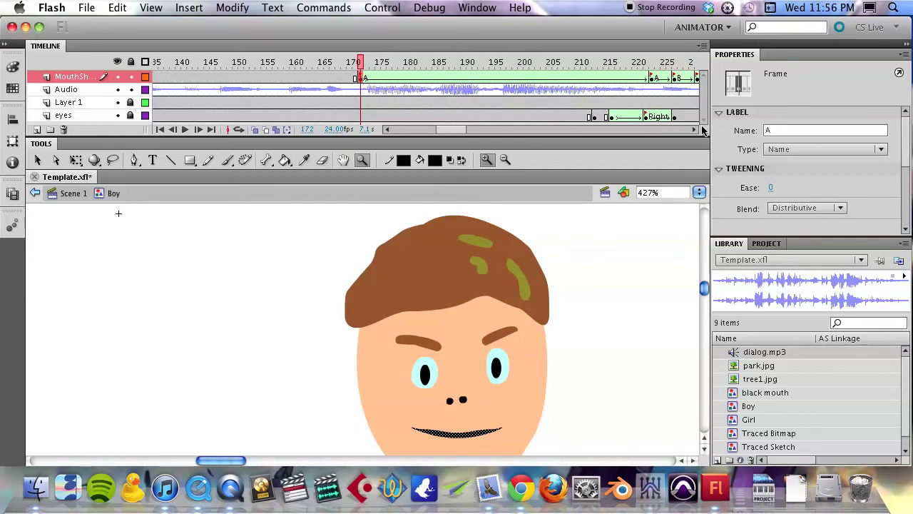
Step: Copy mouth keyframe C to frame 175 and mouth keyframe B to frame 183
left_click(694, 129)
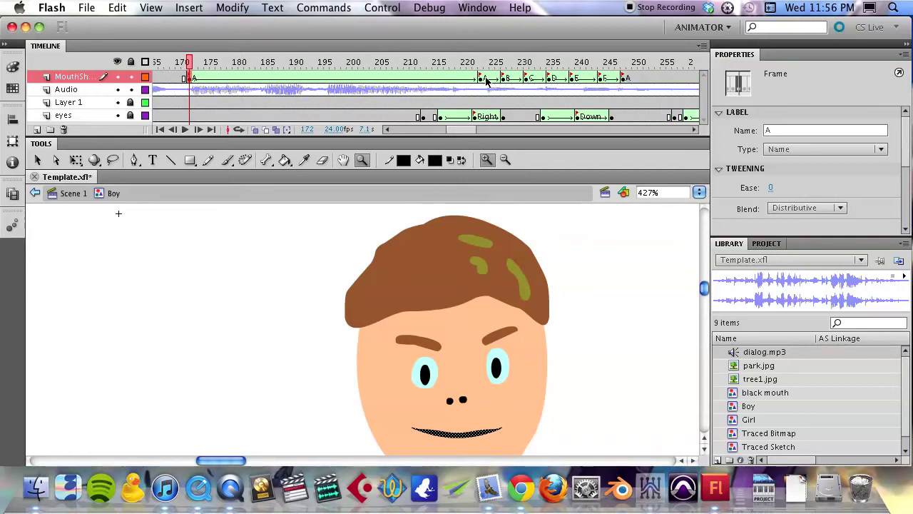
left_click(526, 80)
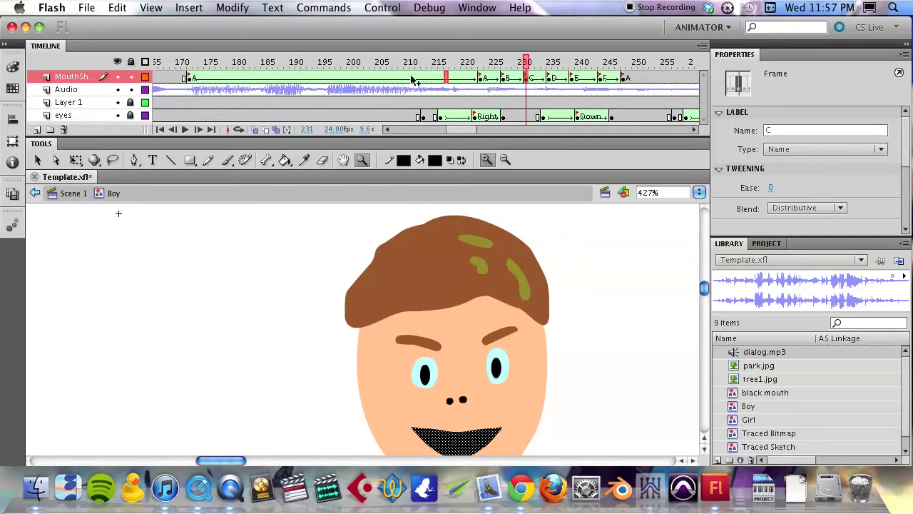
left_click(208, 80)
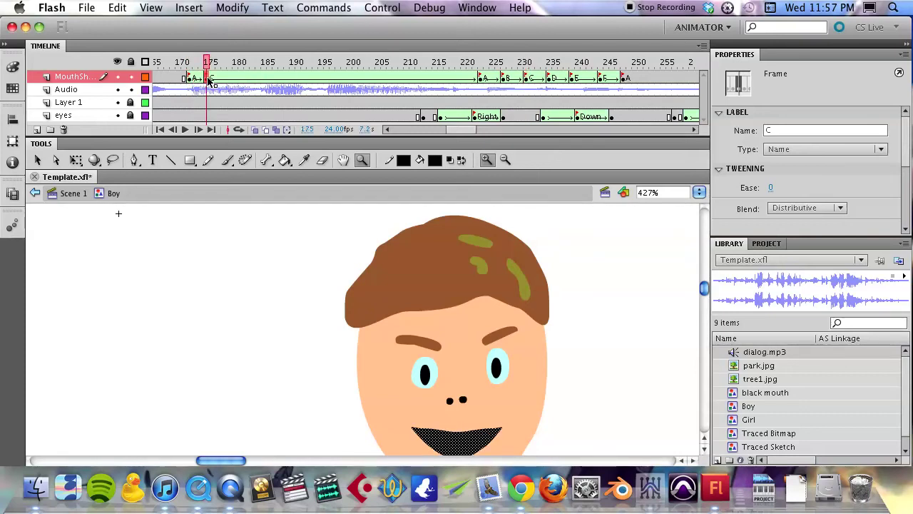
left_click(504, 80)
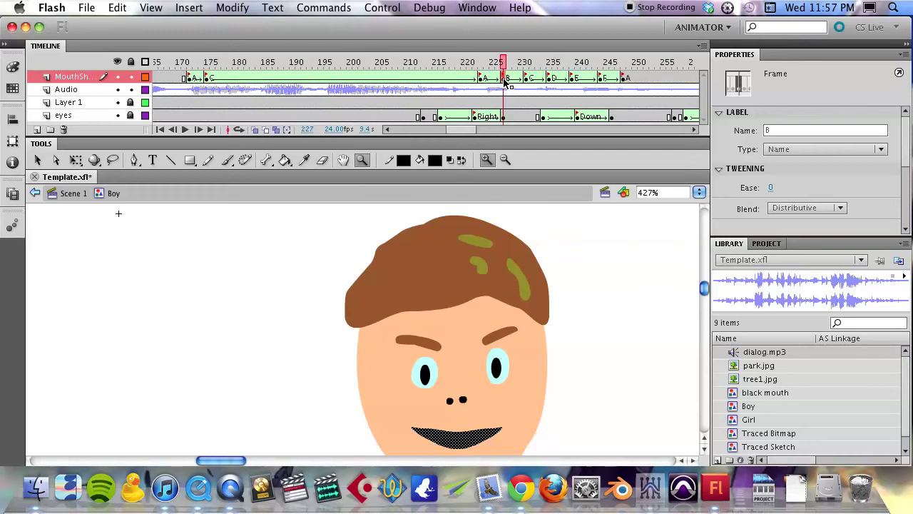
left_click(252, 80)
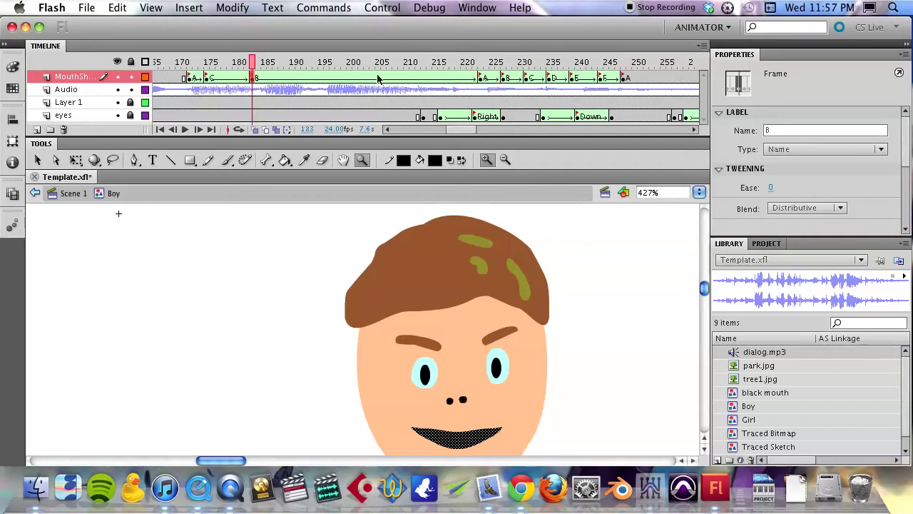
Step: Copy mouth keyframe C to frame 188 and mouth keyframe A to frame 194
left_click(527, 83)
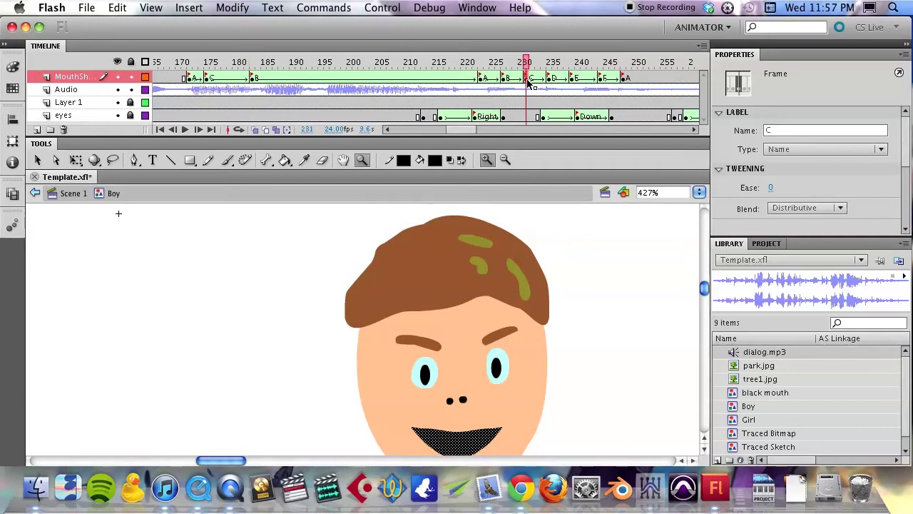
left_click(282, 80)
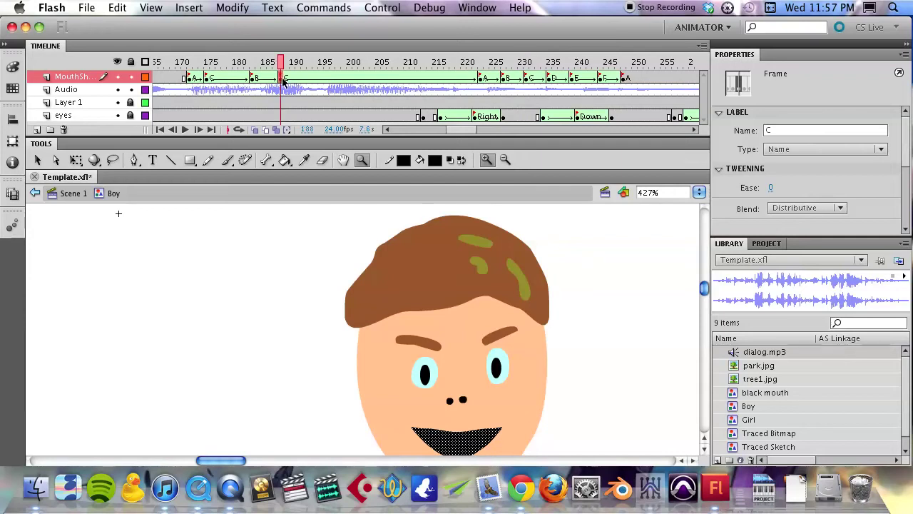
left_click(482, 82)
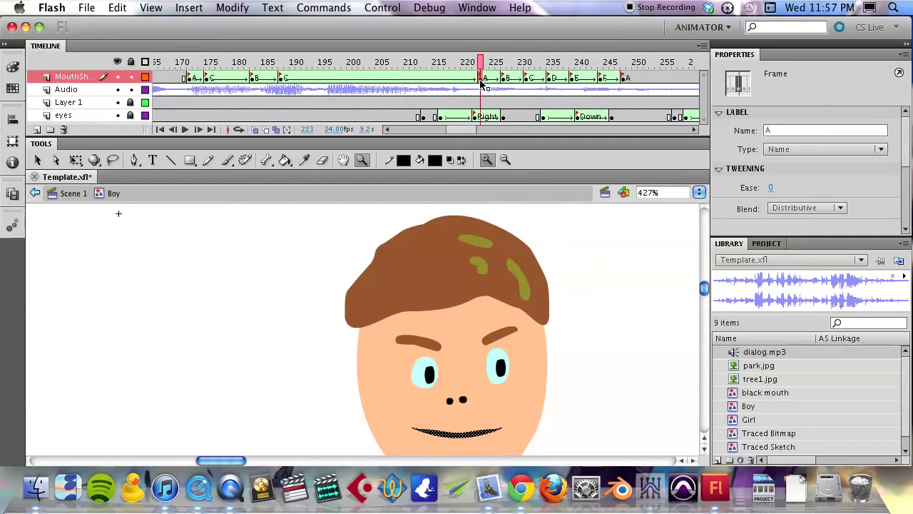
left_click(316, 80)
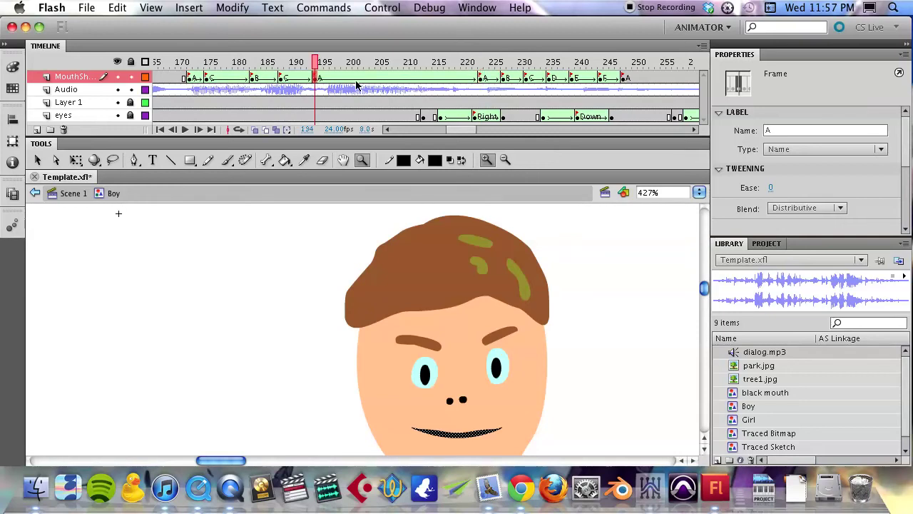
Step: Copy the C, B, C keyframe sequence from frames 175 to 188 so that the copy starts at frame 197
left_click(528, 80)
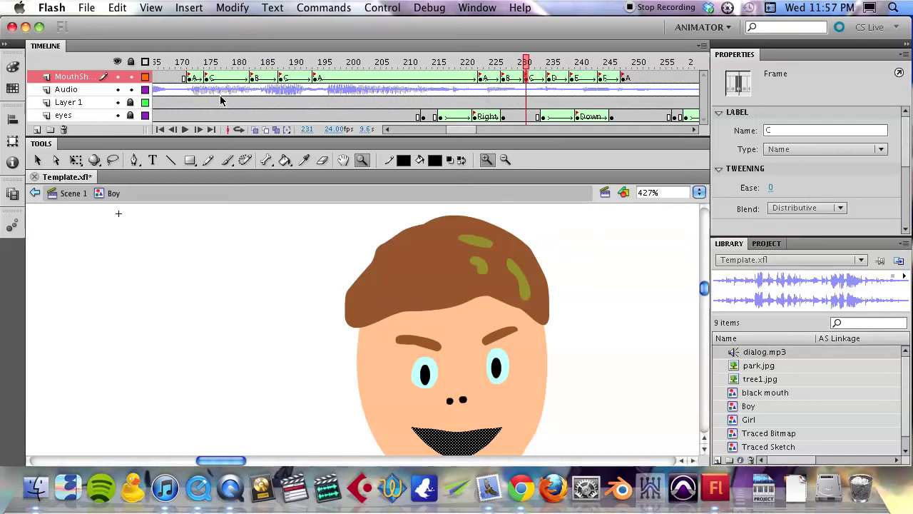
left_click(282, 82)
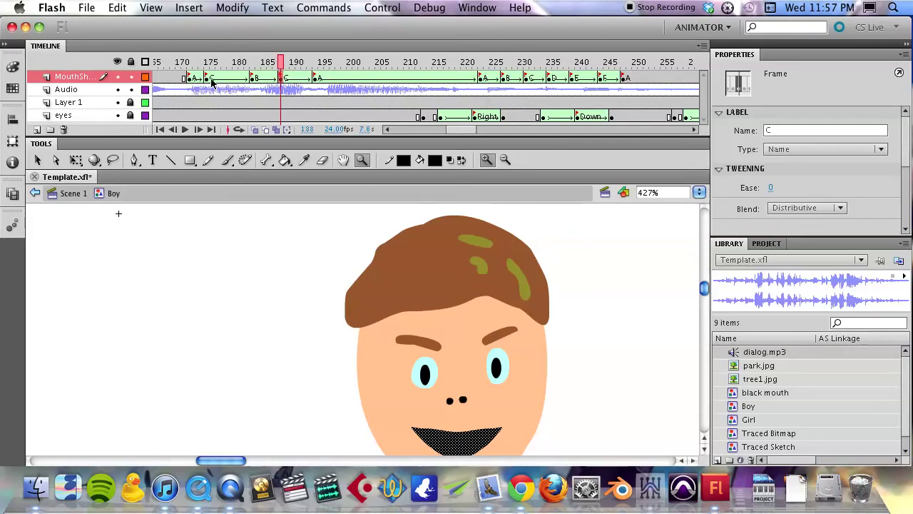
left_click(207, 84, "shift")
left_click_drag(208, 83, 333, 84)
Step: Play the animation from about frame 170 to check the mouth shapes against the dialog
mouse_move(185, 62)
left_mouse_down()
mouse_move(241, 59)
mouse_move(180, 59)
left_mouse_up()
key("Return")
key("Return")
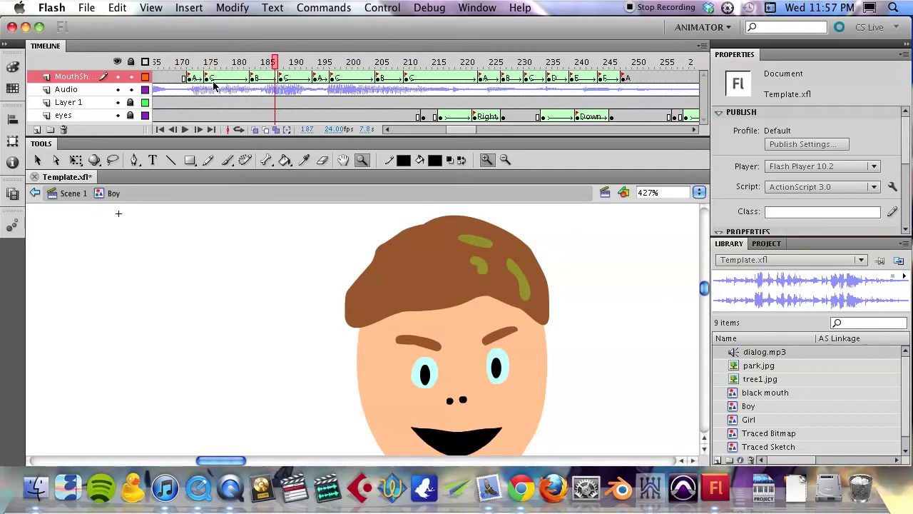
Step: Move the B keyframe at frame 183 to frame 178 and the C keyframe at frame 188 to frame 181
left_click(252, 80)
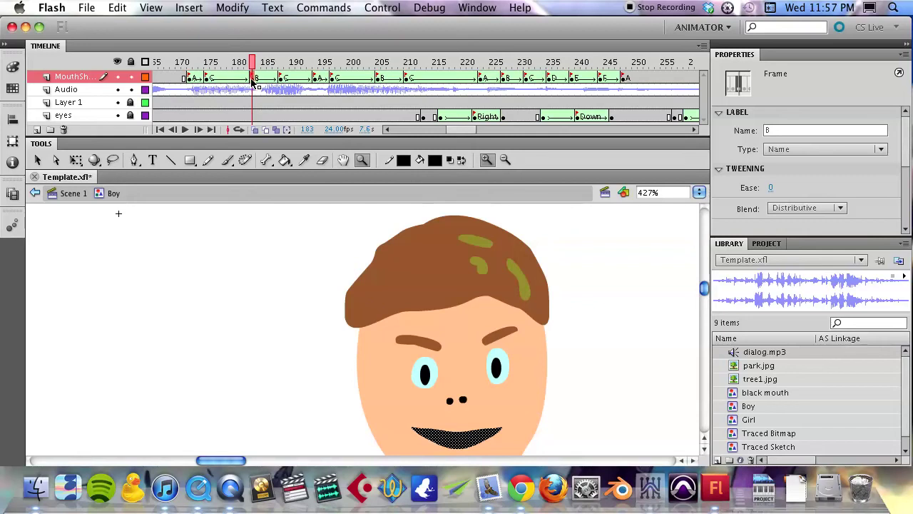
left_click(224, 79)
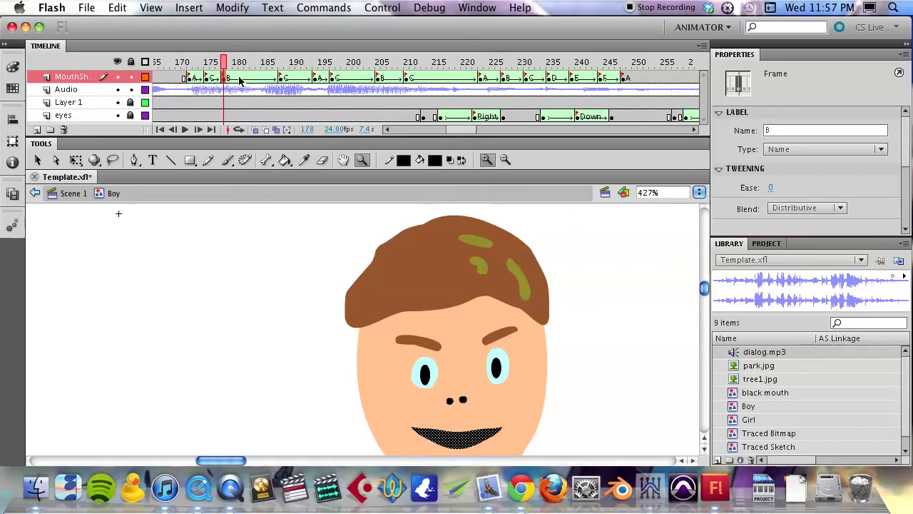
left_click(281, 81)
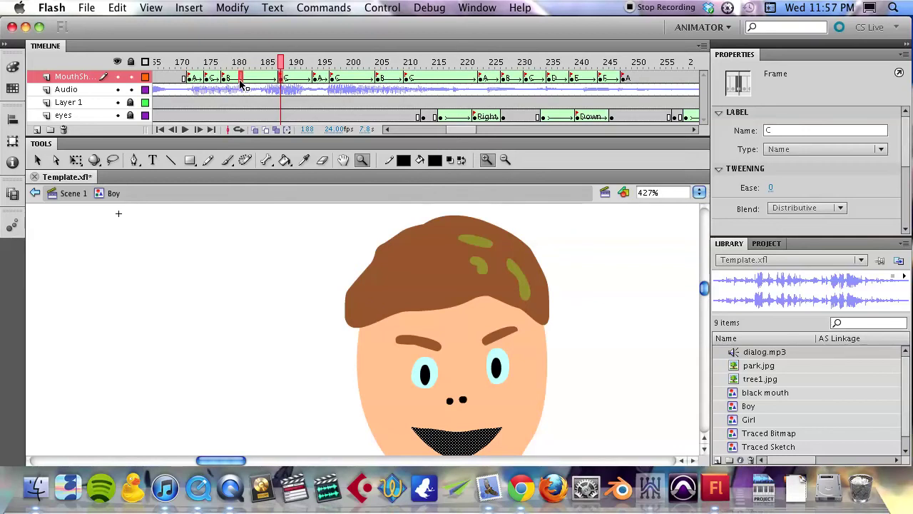
left_click(241, 80)
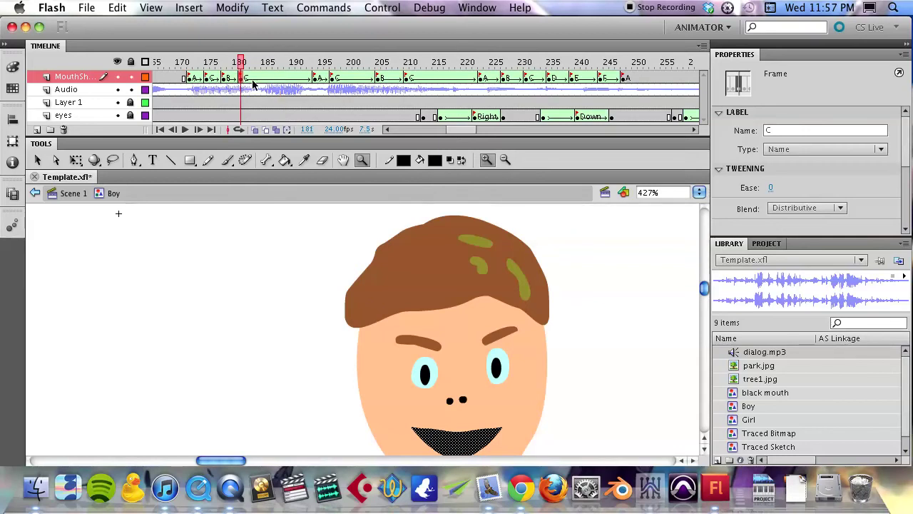
Step: Move the A keyframe at frame 194 to frame 184 and the C keyframe at frame 197 to frame 186
left_click(315, 81)
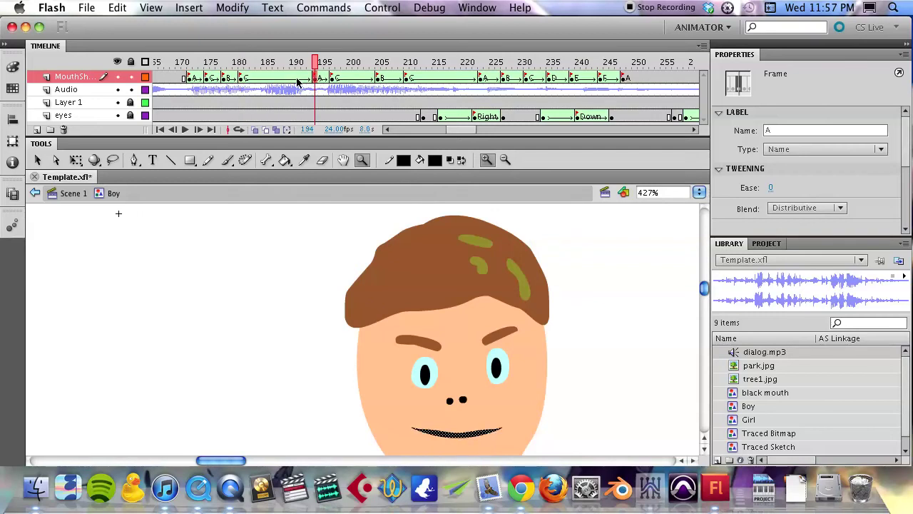
left_click_drag(315, 84, 258, 83)
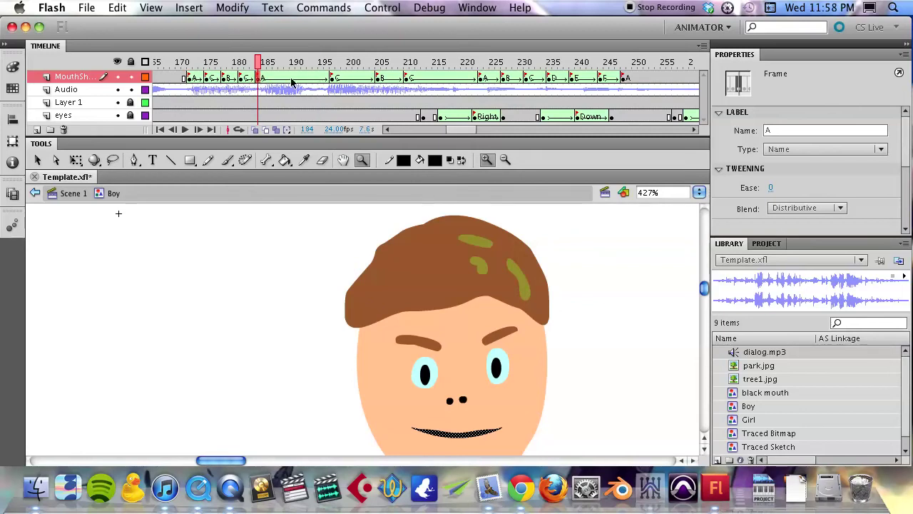
left_click(333, 81)
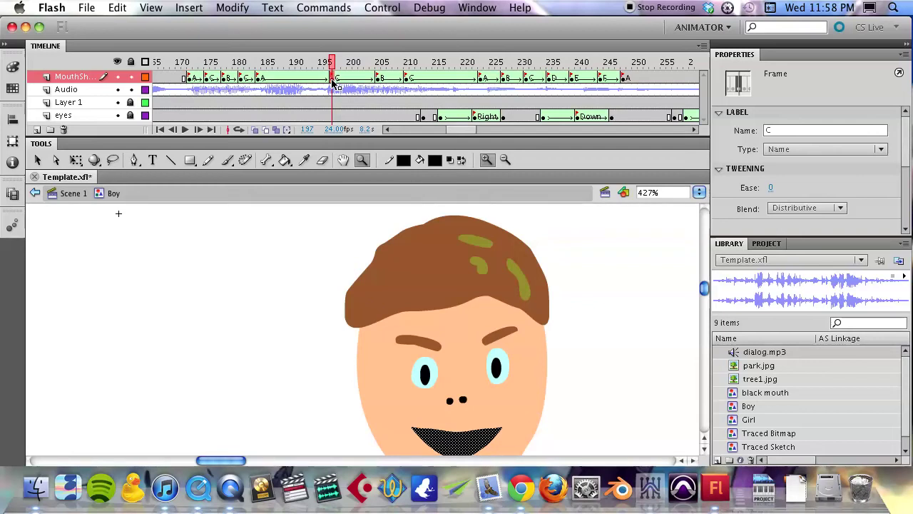
left_click_drag(288, 81, 270, 80)
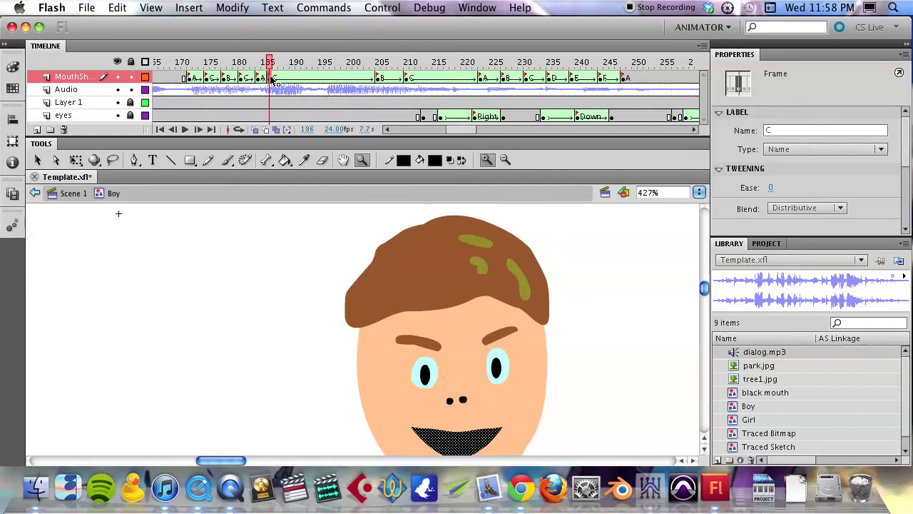
Step: Play the animation from about frame 185 to check the timing of the moved mouth shapes
left_click(262, 64)
key("Return")
key("Return")
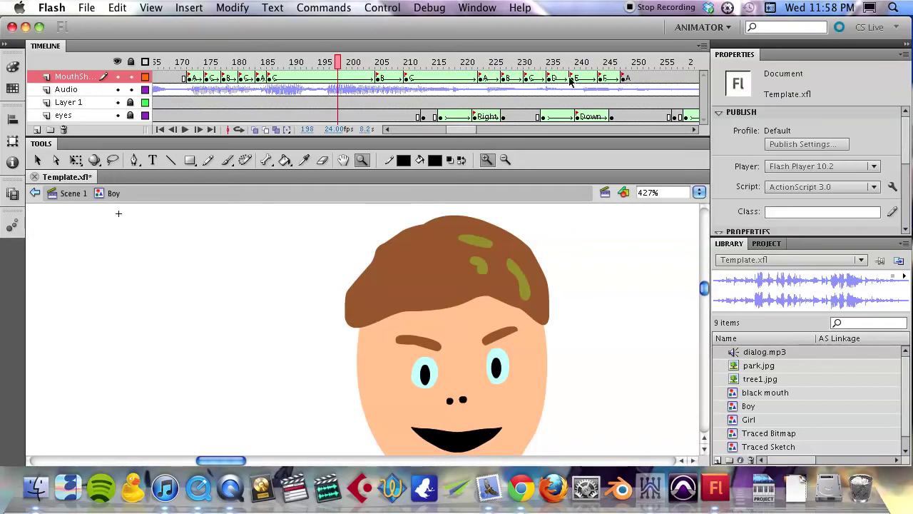
Step: Copy mouth keyframe F to frame 188 and the C keyframe at frame 186 to frame 190
left_click(602, 81)
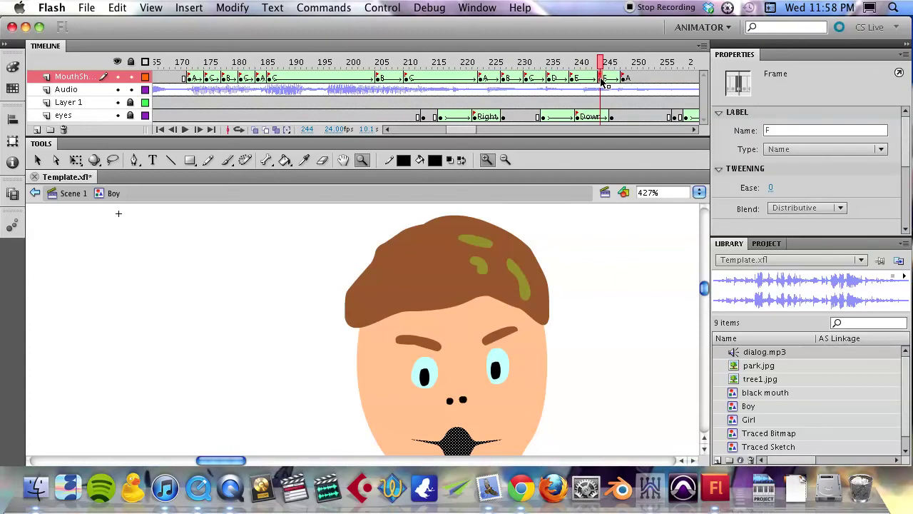
left_click(281, 78)
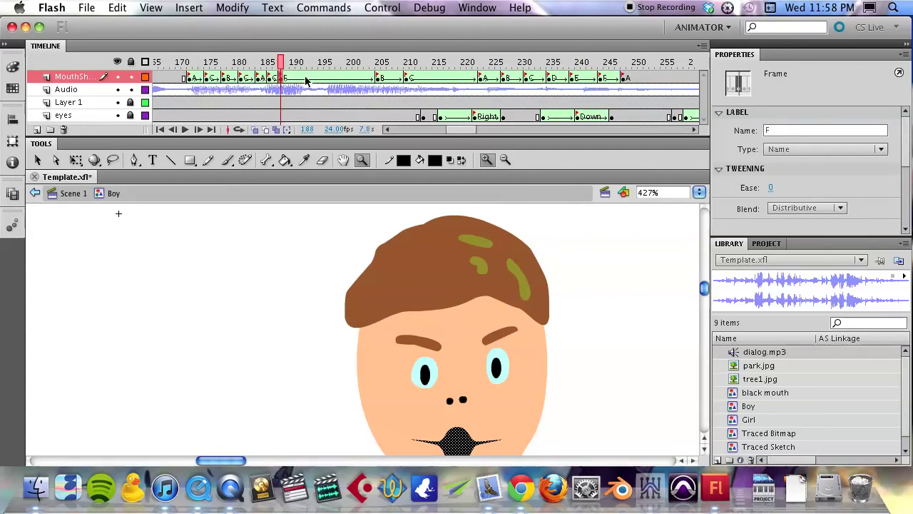
left_click(270, 79)
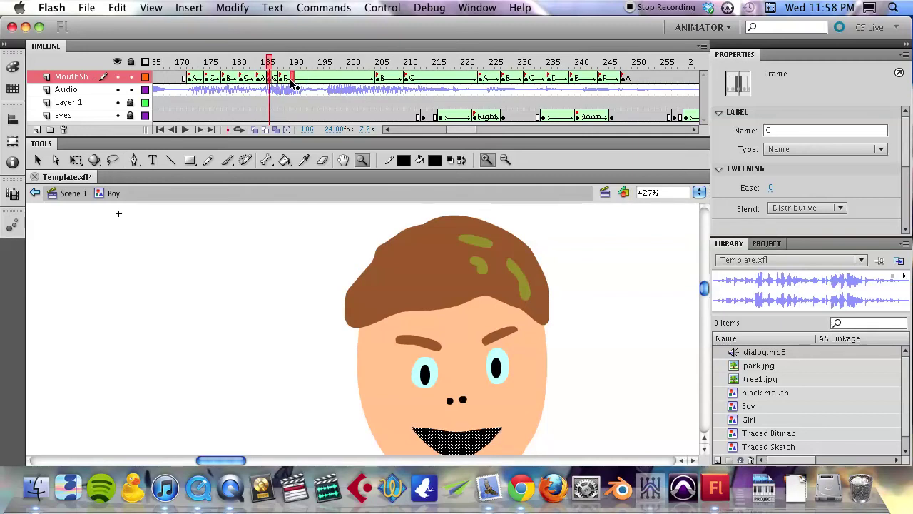
left_click(292, 79)
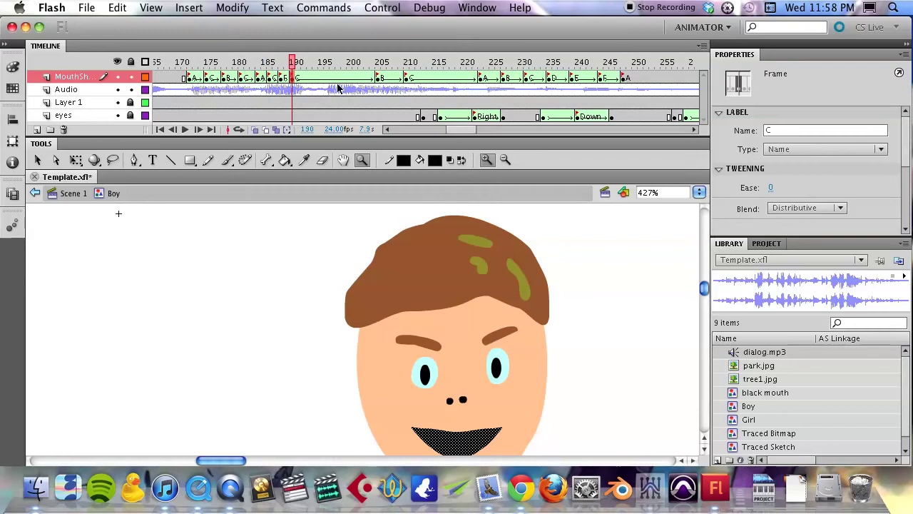
Step: Copy the B mouth keyframe at frame 227 to frame 193
left_click(481, 80)
left_click(504, 80)
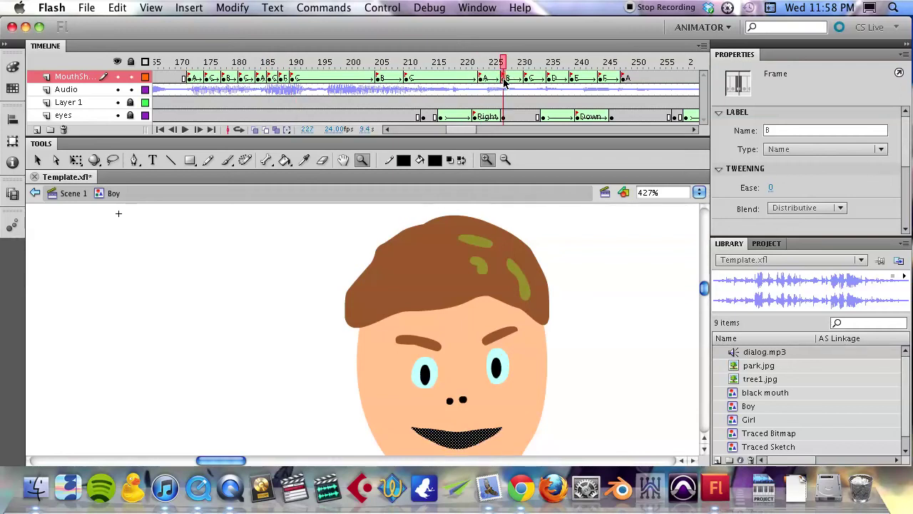
left_click_drag(504, 84, 312, 85)
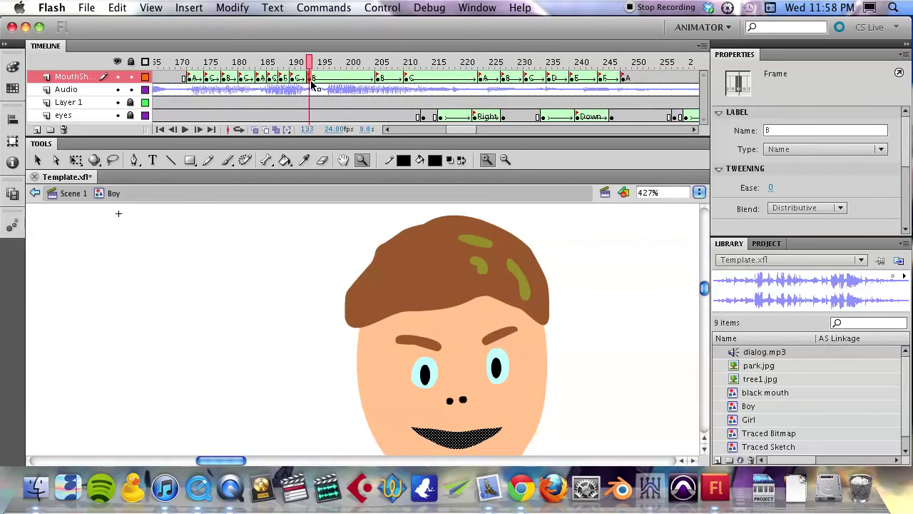
Step: Copy the C mouth keyframe at frame 210 to frame 197
left_click(406, 81)
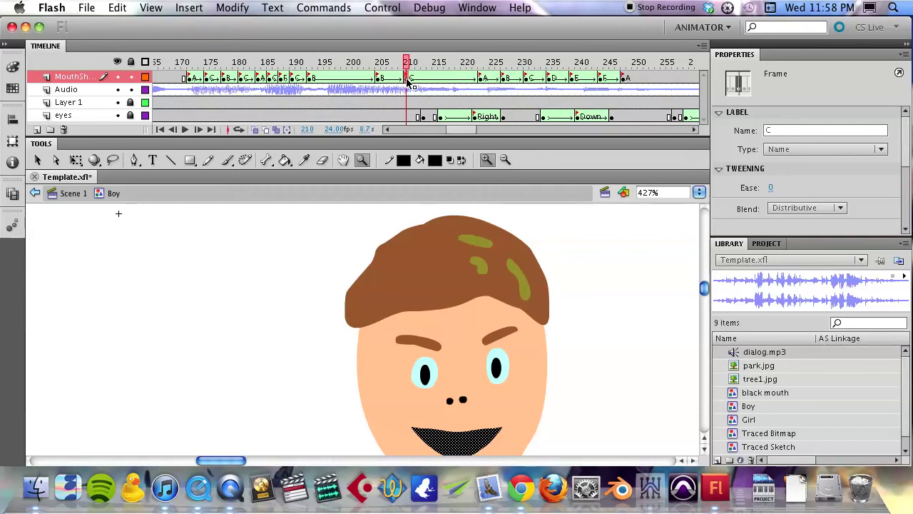
left_click_drag(398, 82, 333, 81)
left_click(378, 79)
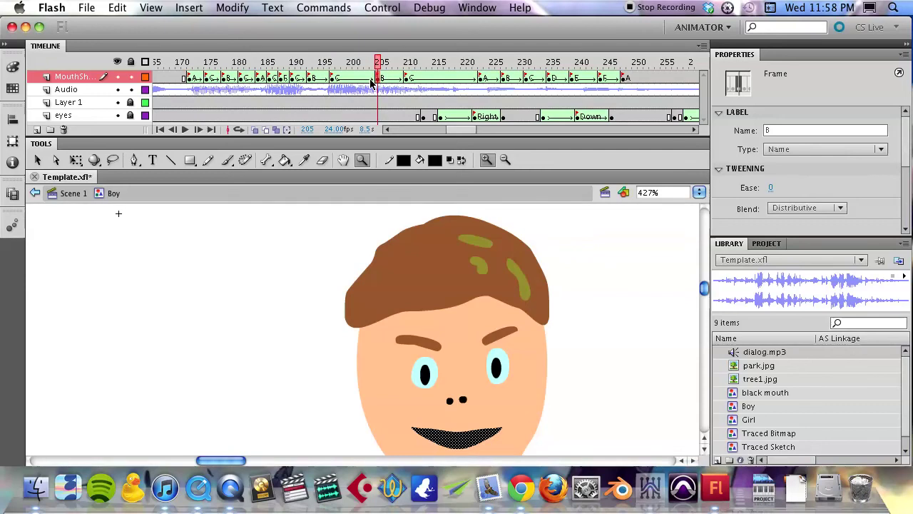
Step: Play the dialog from about frame 196 and move the B mouth keyframe at frame 205 to frame 201
left_click(326, 62)
key("Return")
key("Return")
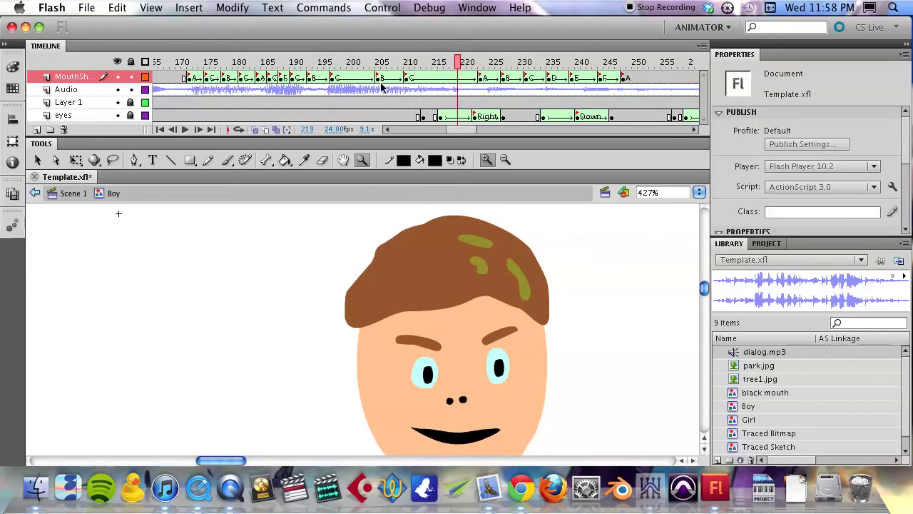
left_click(378, 80)
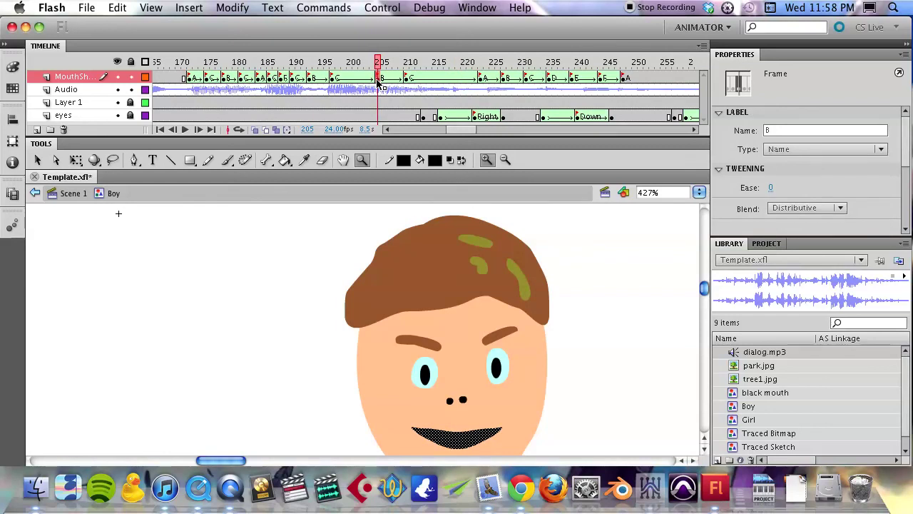
left_click_drag(378, 83, 355, 83)
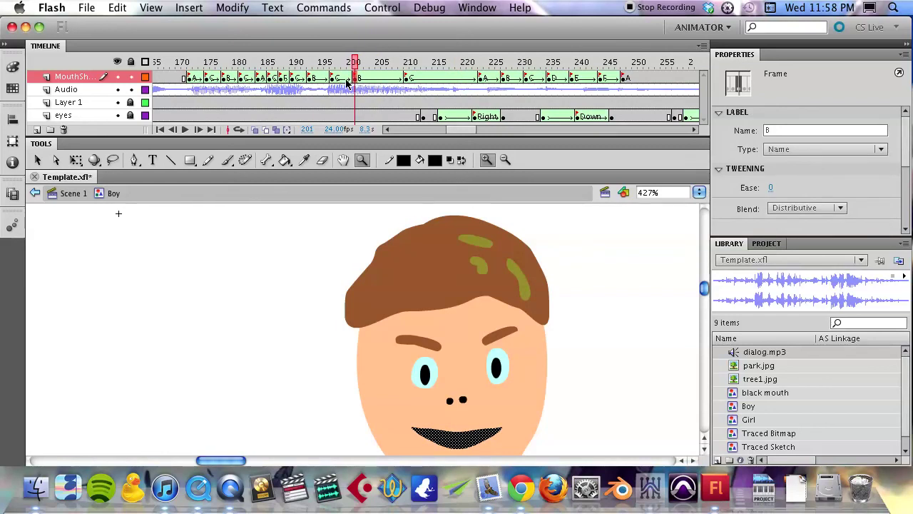
Step: Copy the pair of C and B mouth keyframes at frames 197 and 201 so the copy starts at frame 204
left_click(332, 82)
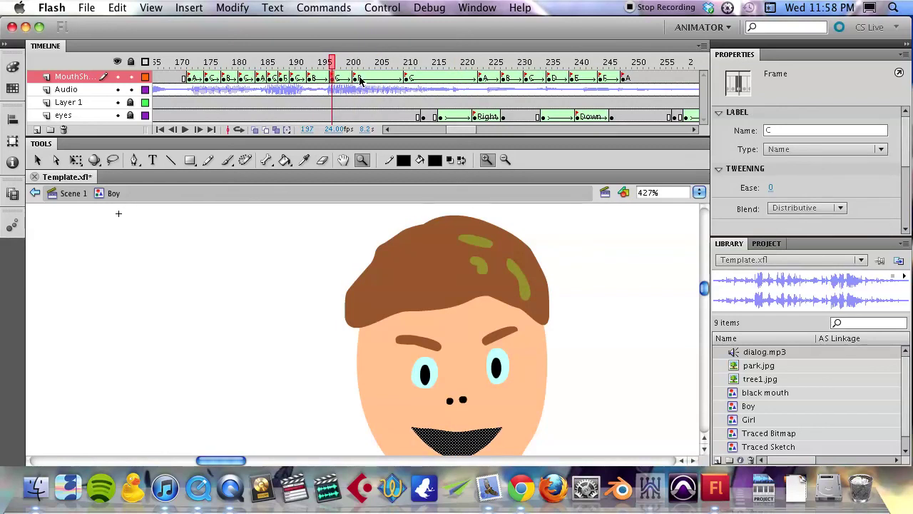
left_click(355, 82, "shift")
left_click_drag(355, 81, 433, 81)
left_click(374, 82)
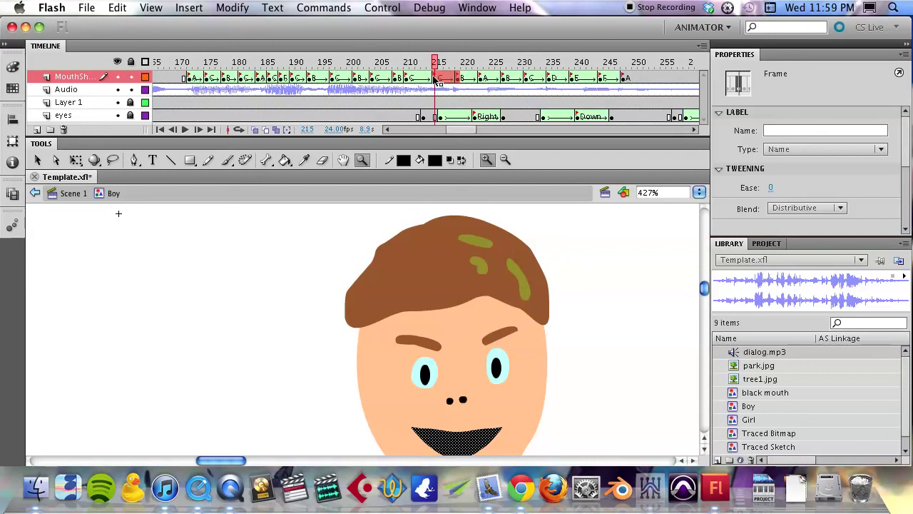
key("super+z")
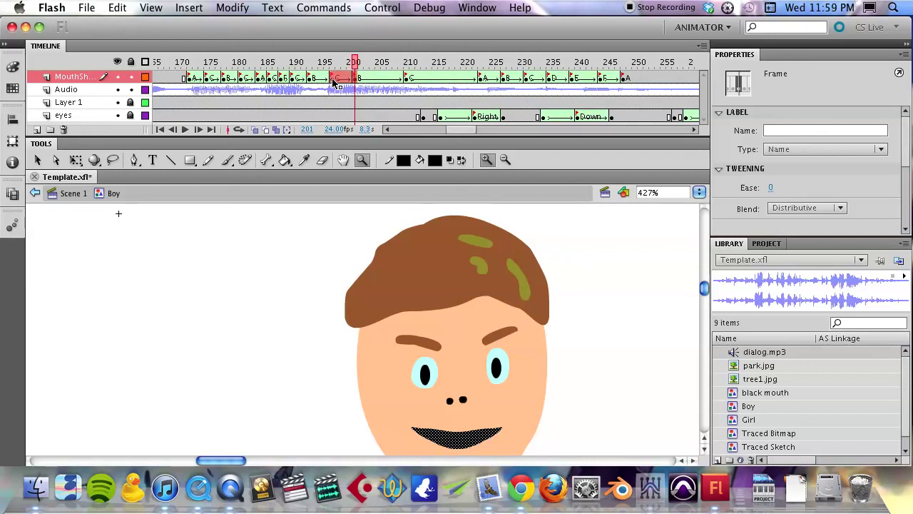
left_click_drag(332, 83, 376, 85)
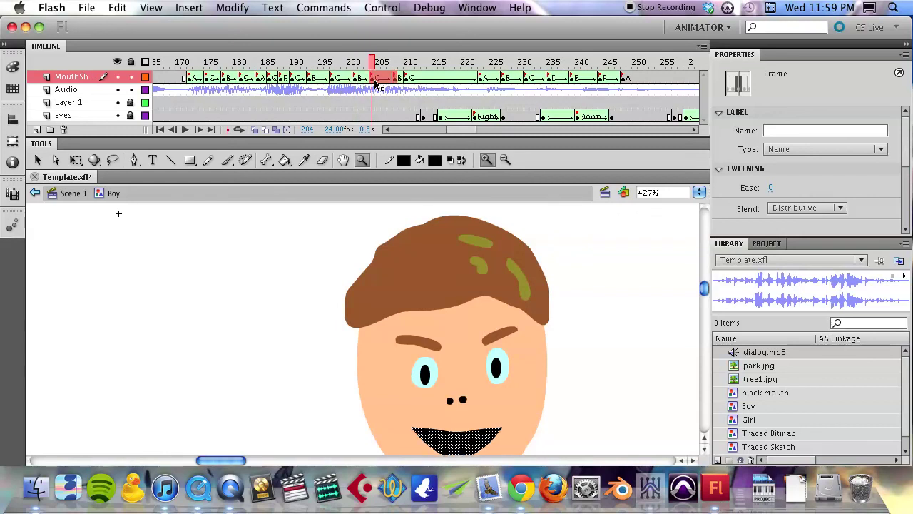
Step: Play the animation from about frame 196 to check the copied mouth shapes against the audio
left_click(327, 63)
key("Return")
key("Return")
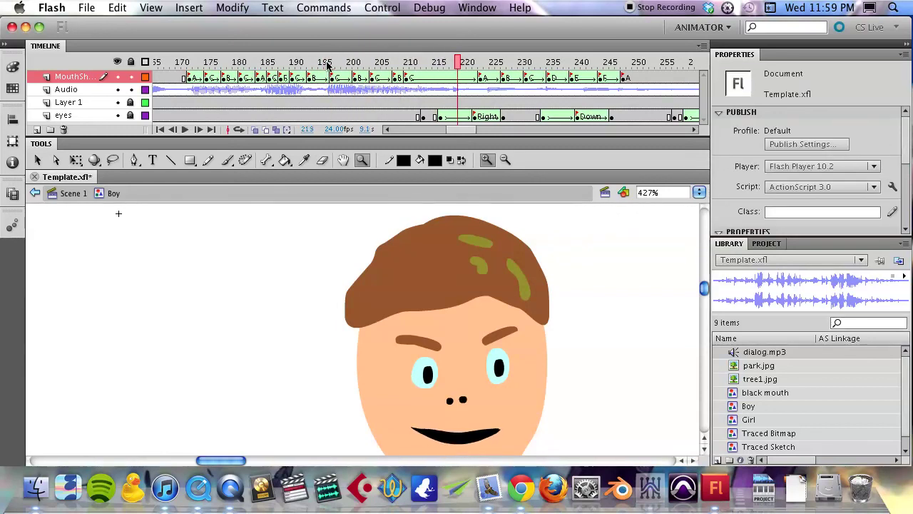
left_click(328, 63)
key("Return")
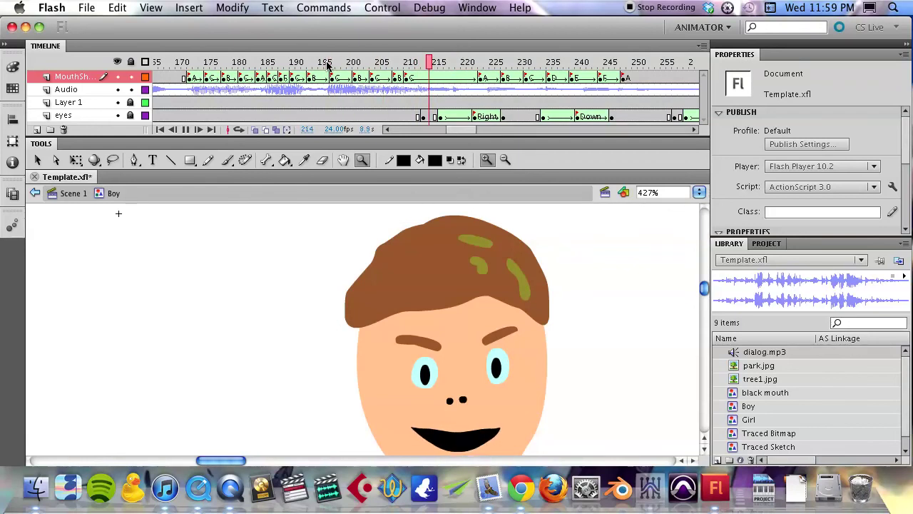
Step: Move the C, B and C mouth keyframes at frames 197, 201 and 204 one frame earlier and play them back
left_click(355, 79)
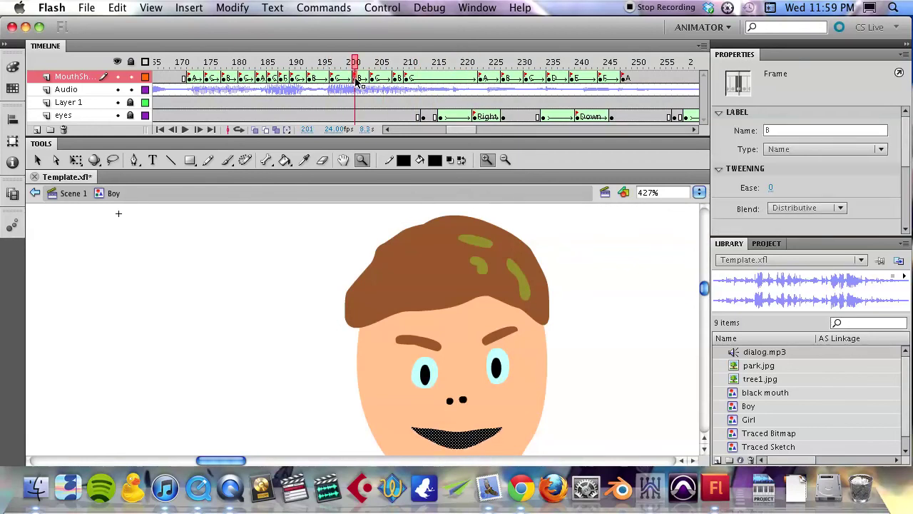
left_click(372, 78)
left_click(332, 80)
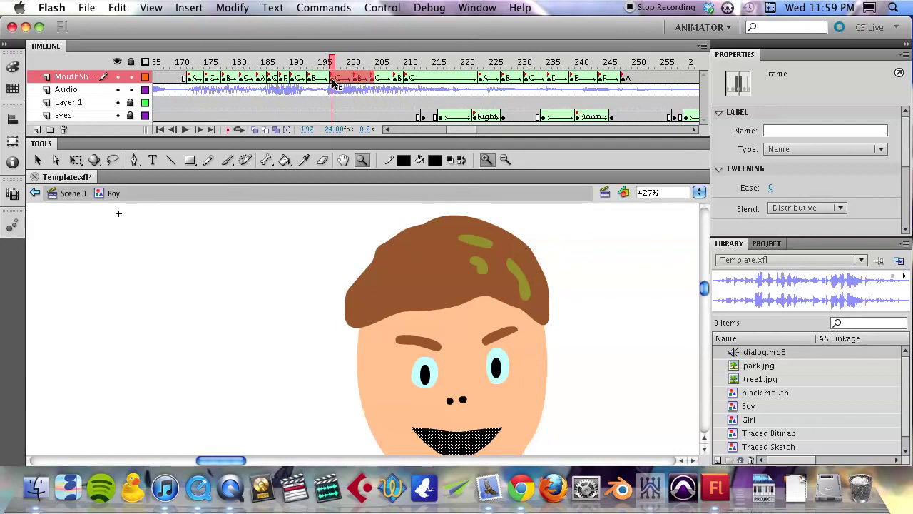
double_click(332, 80)
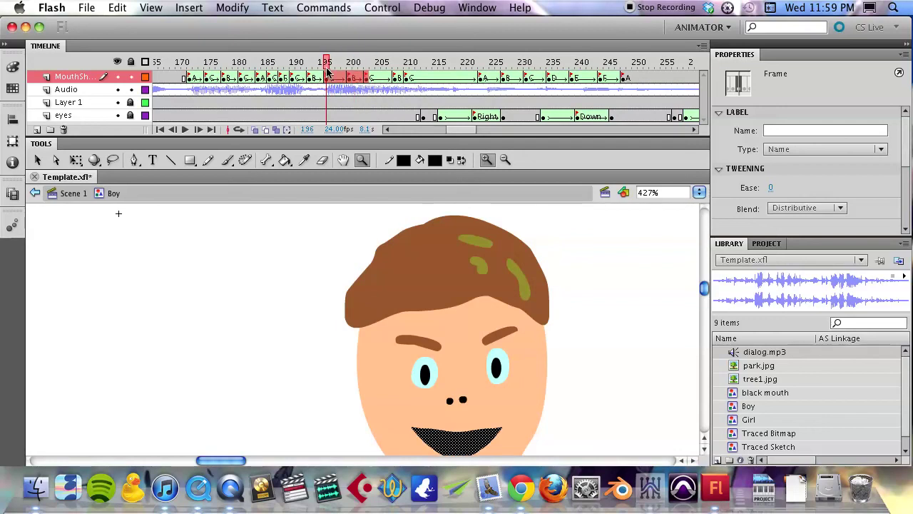
key("Return")
key("Return")
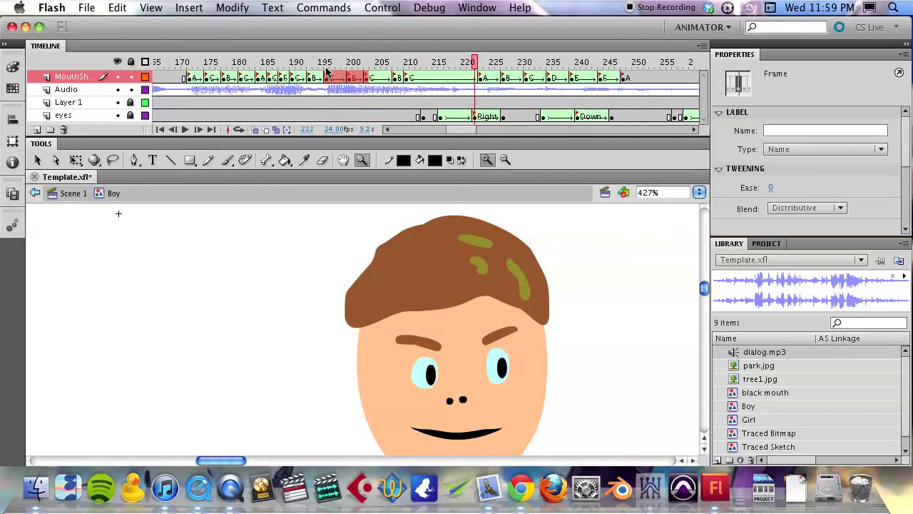
Step: Move the B mouth keyframe at frame 208 to frame 205 and the C keyframe at frame 210 to frame 207
left_click(402, 80)
left_click(405, 80)
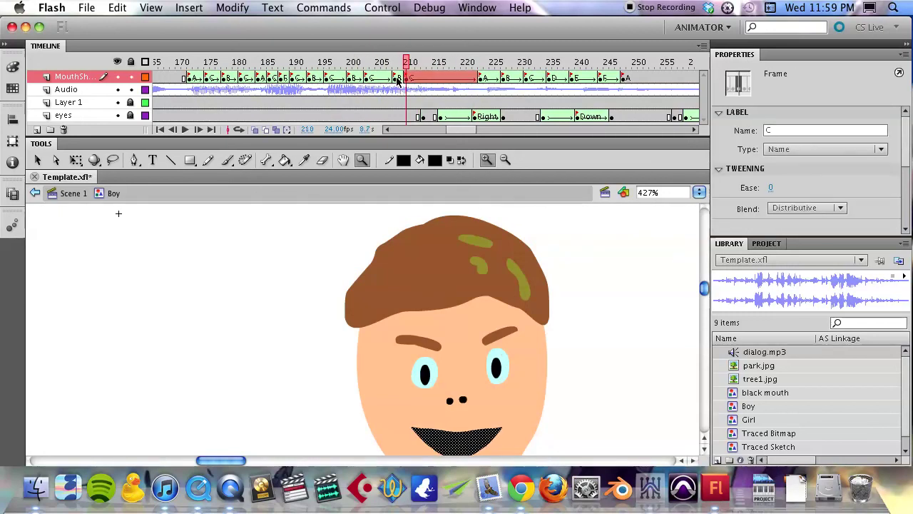
left_click(396, 80)
left_click_drag(396, 81, 384, 81)
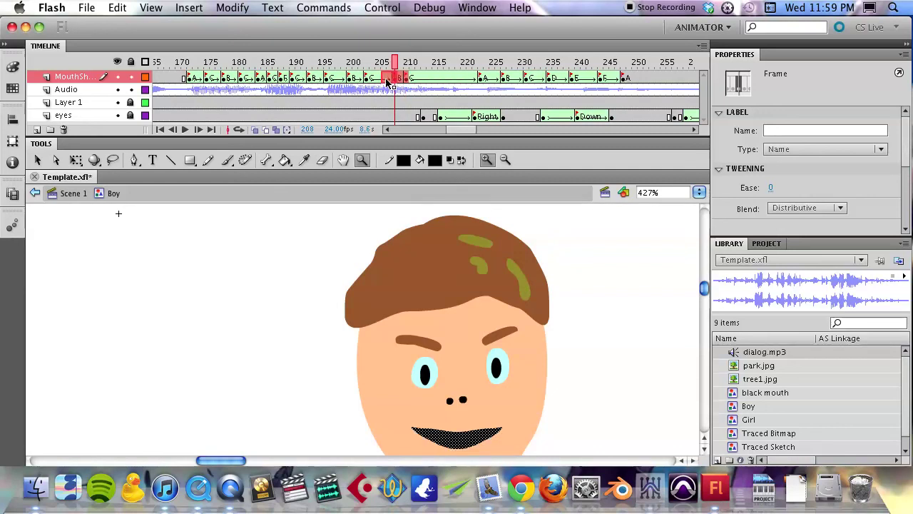
left_click(378, 79)
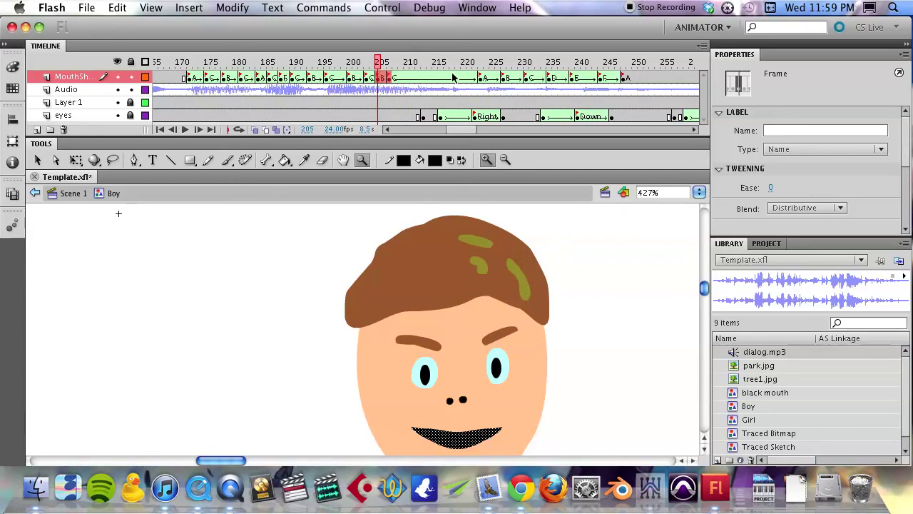
Step: Copy the A mouth keyframe at frame 223 to frame 212 and select the remaining mouth keyframes from frame 223 to 248
left_click(482, 80)
left_click_drag(482, 81, 421, 85)
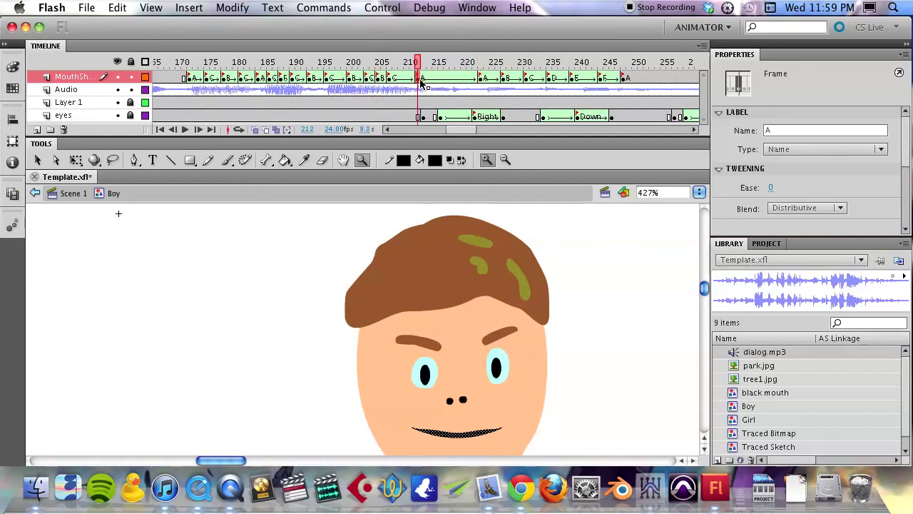
left_click(483, 80)
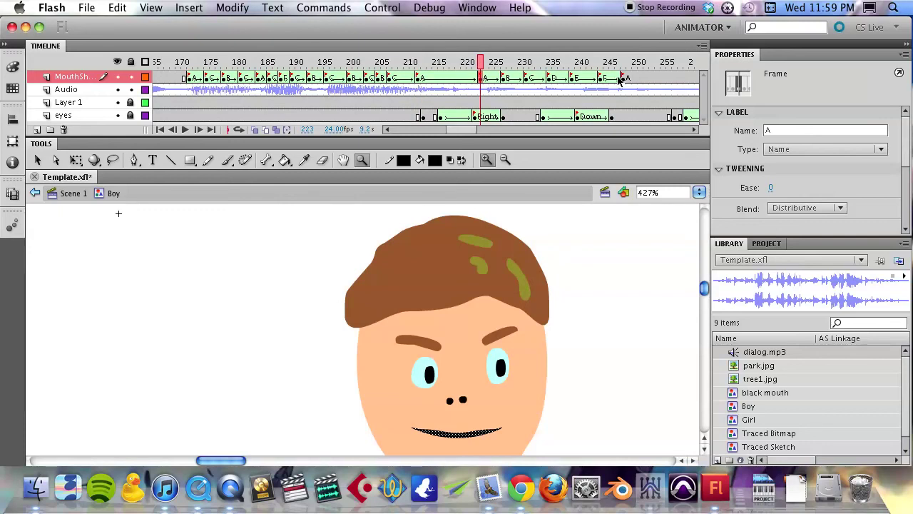
left_click(622, 81, "shift")
left_click_drag(483, 81, 452, 68)
Step: Play the animation from about frame 165 to check the lip-sync of the whole phrase
left_click_drag(491, 131, 446, 130)
left_click(462, 57)
key("Return")
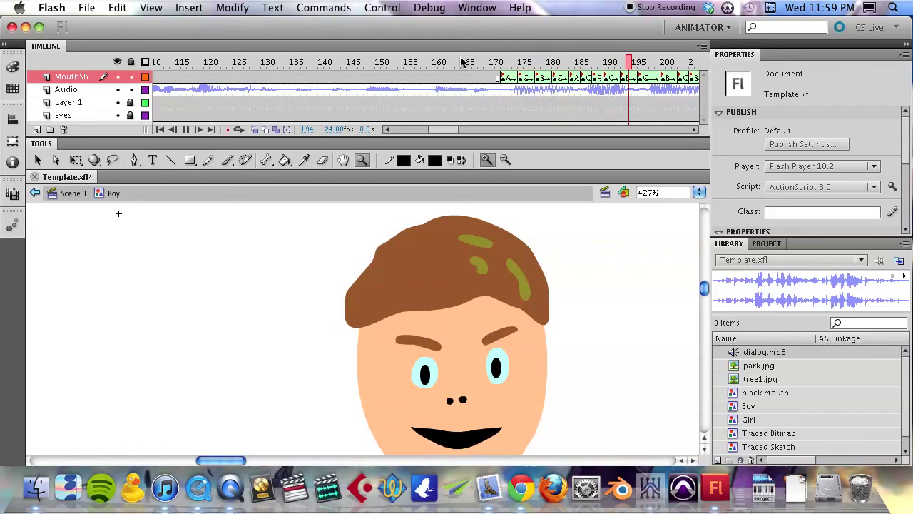